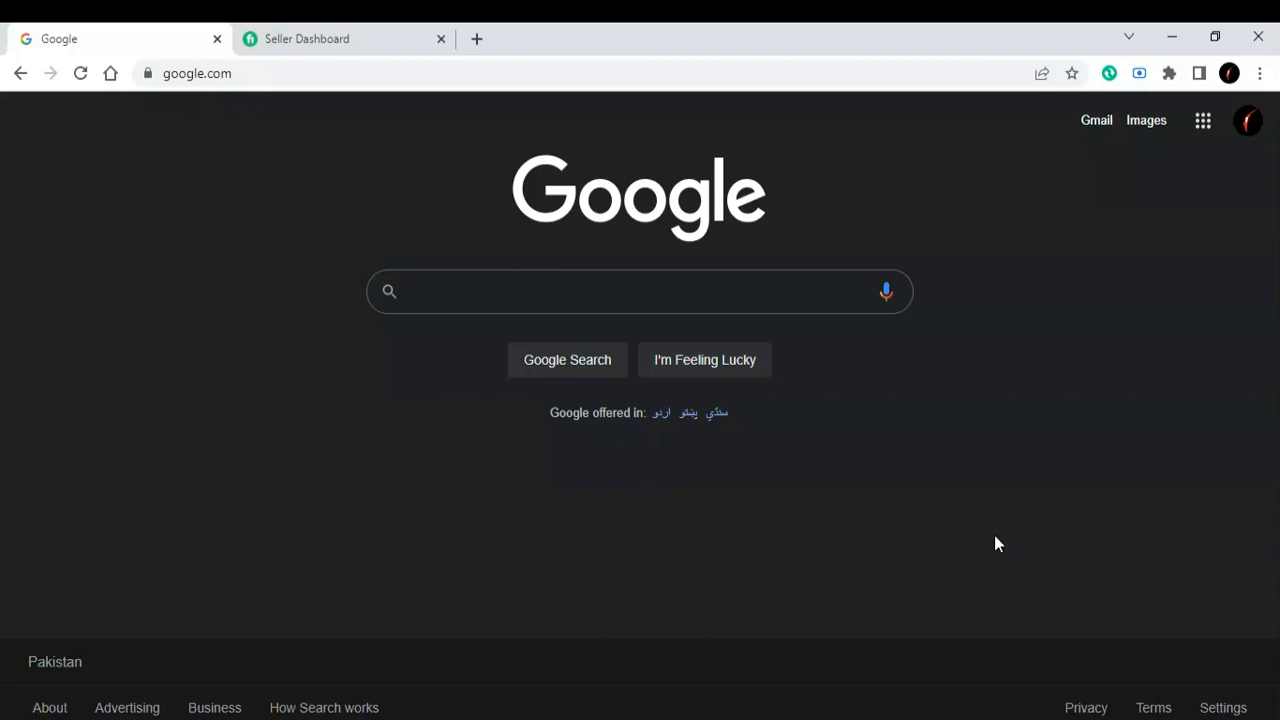
Switch to the Fiverr seller page and start creating a new gig from the seller profile
{"action": "key", "text": "ctrl+Tab"}
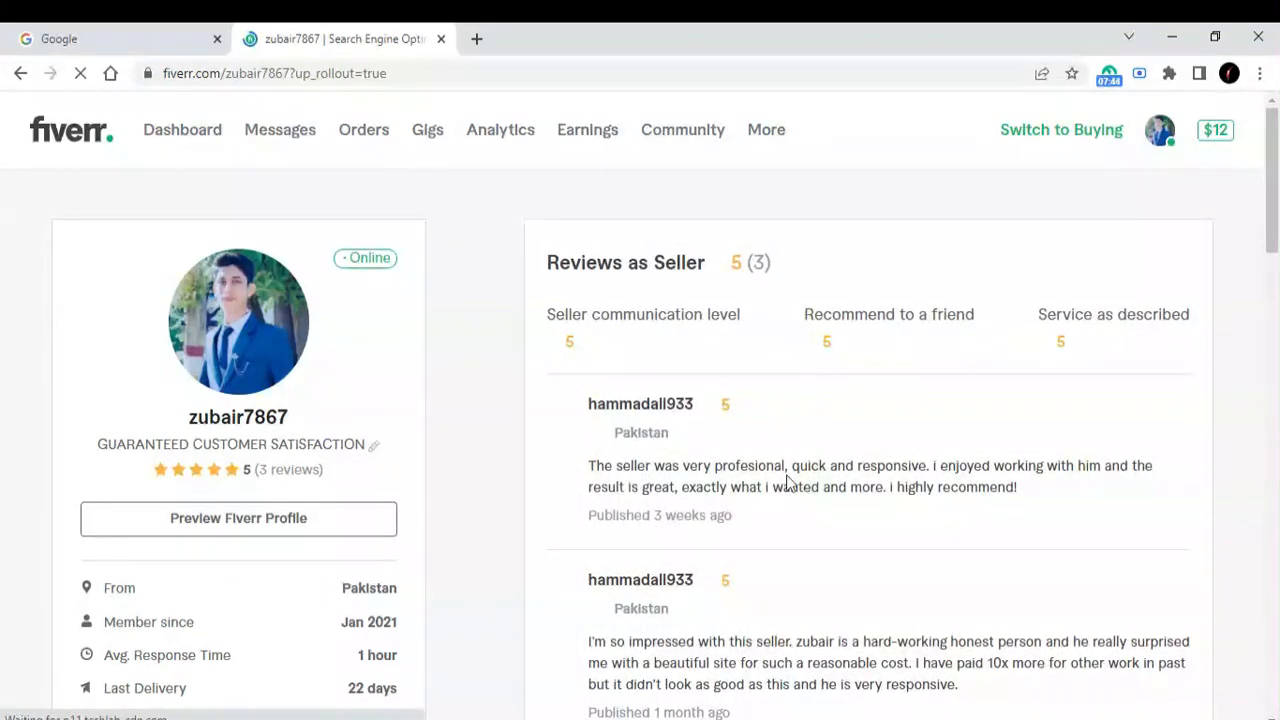
{"action": "scroll", "coordinate": [788, 483], "scroll_direction": "down", "scroll_amount": 6}
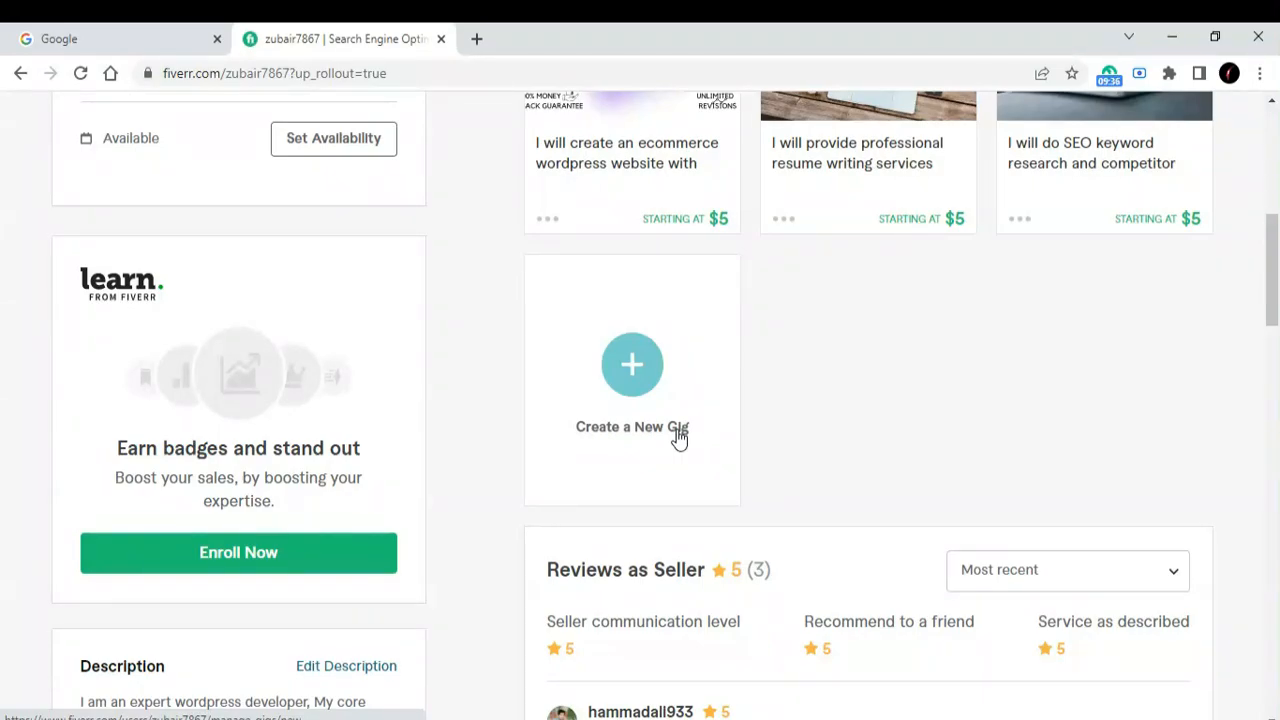
{"action": "left_click", "coordinate": [678, 437]}
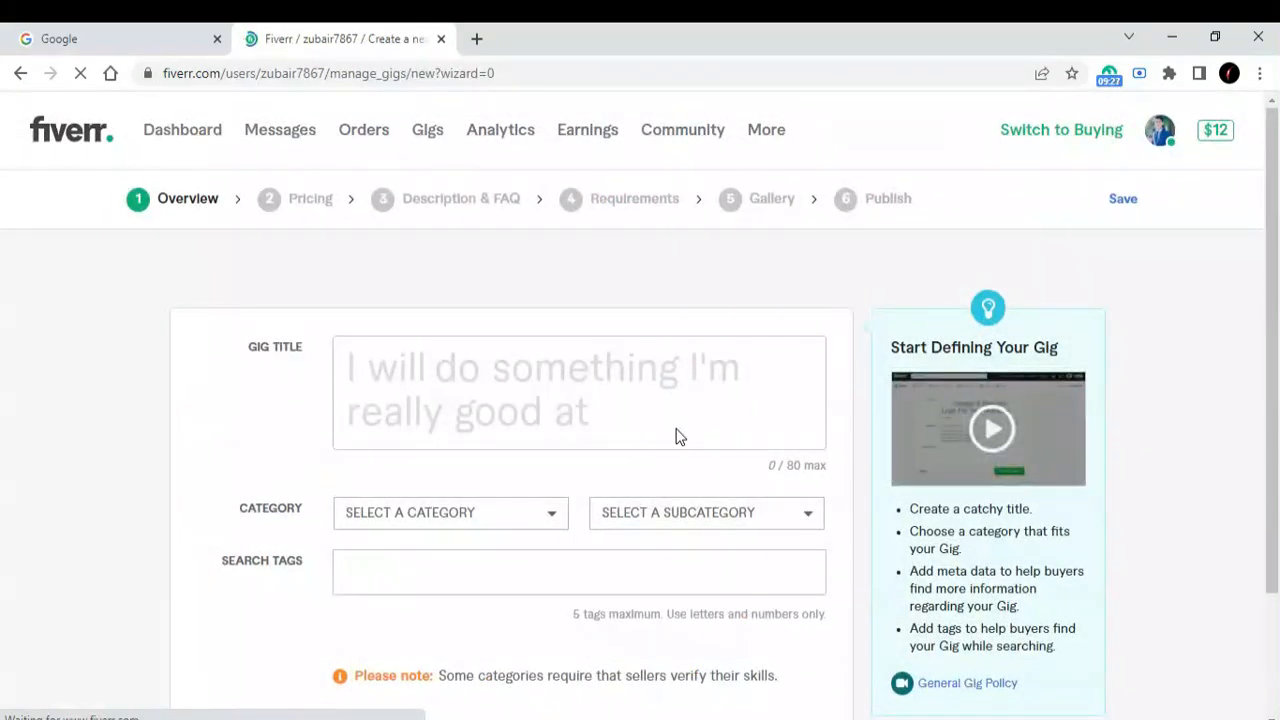
Enter the gig title "create a Responsive WordPress website", accepting the suggested capitalisation of WordPress
{"action": "left_click", "coordinate": [612, 393]}
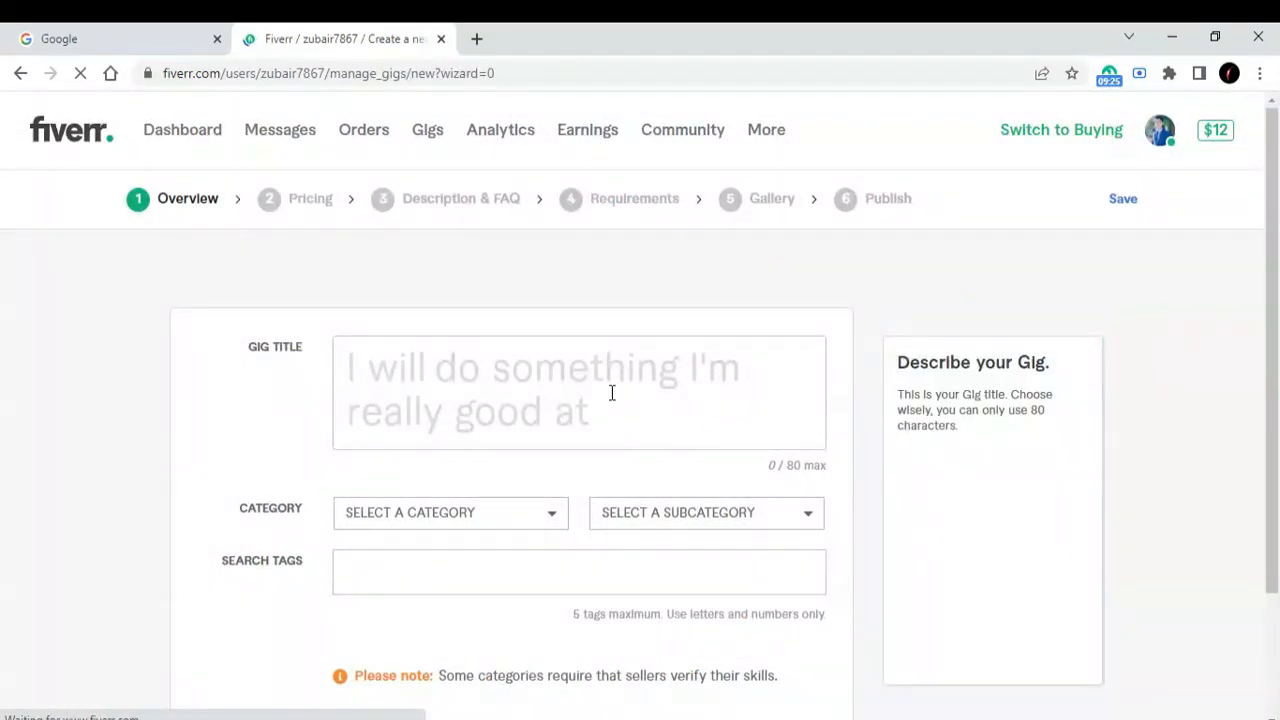
{"action": "left_click", "coordinate": [612, 393]}
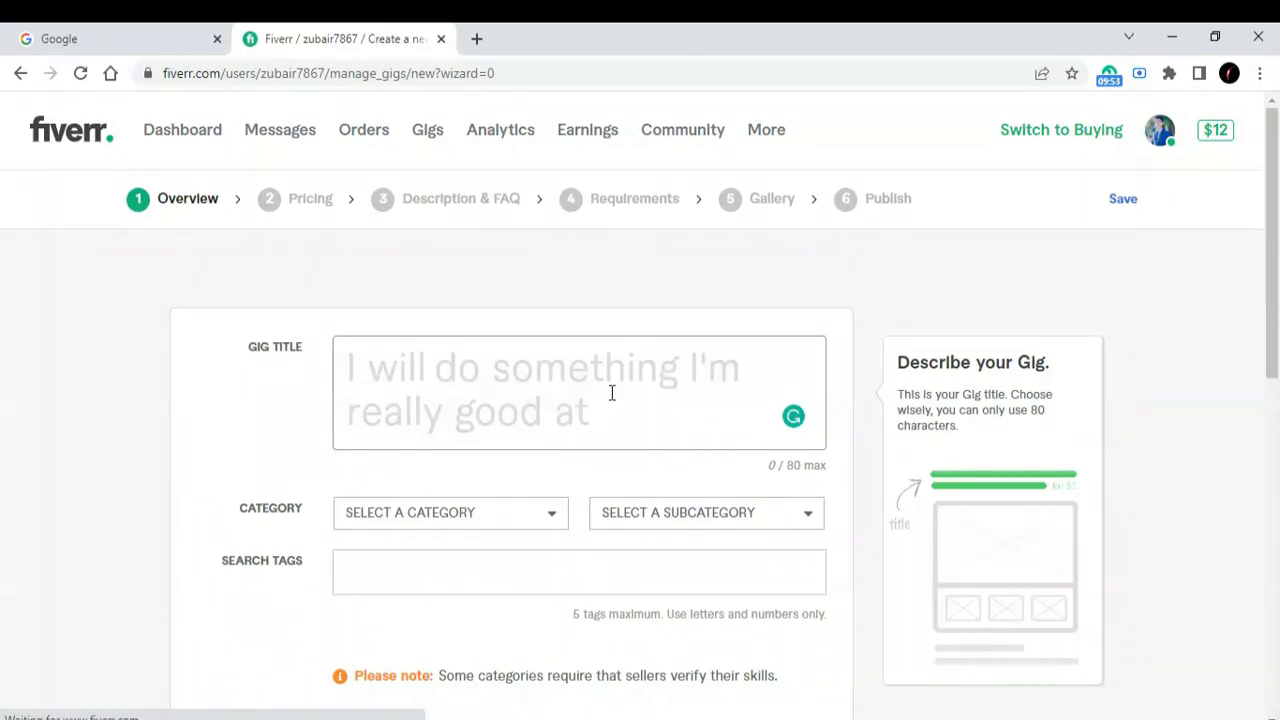
{"action": "type", "text": "create a"}
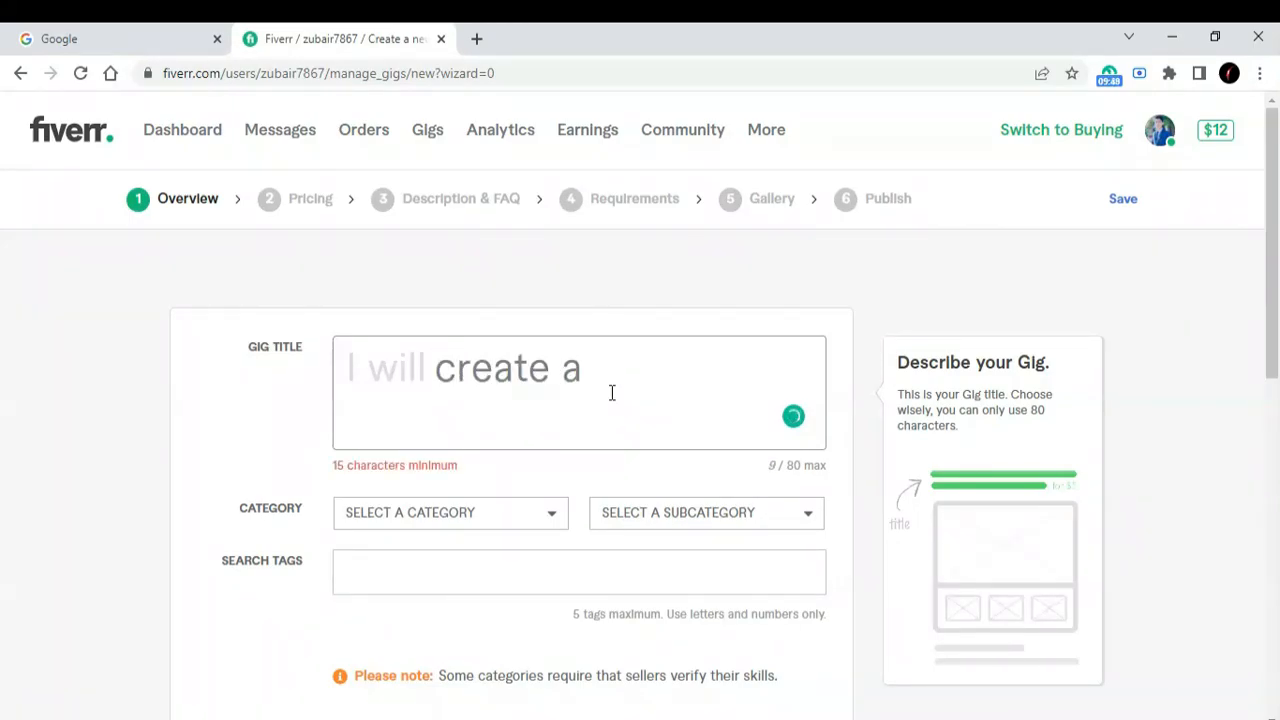
{"action": "type", "text": " Resp"}
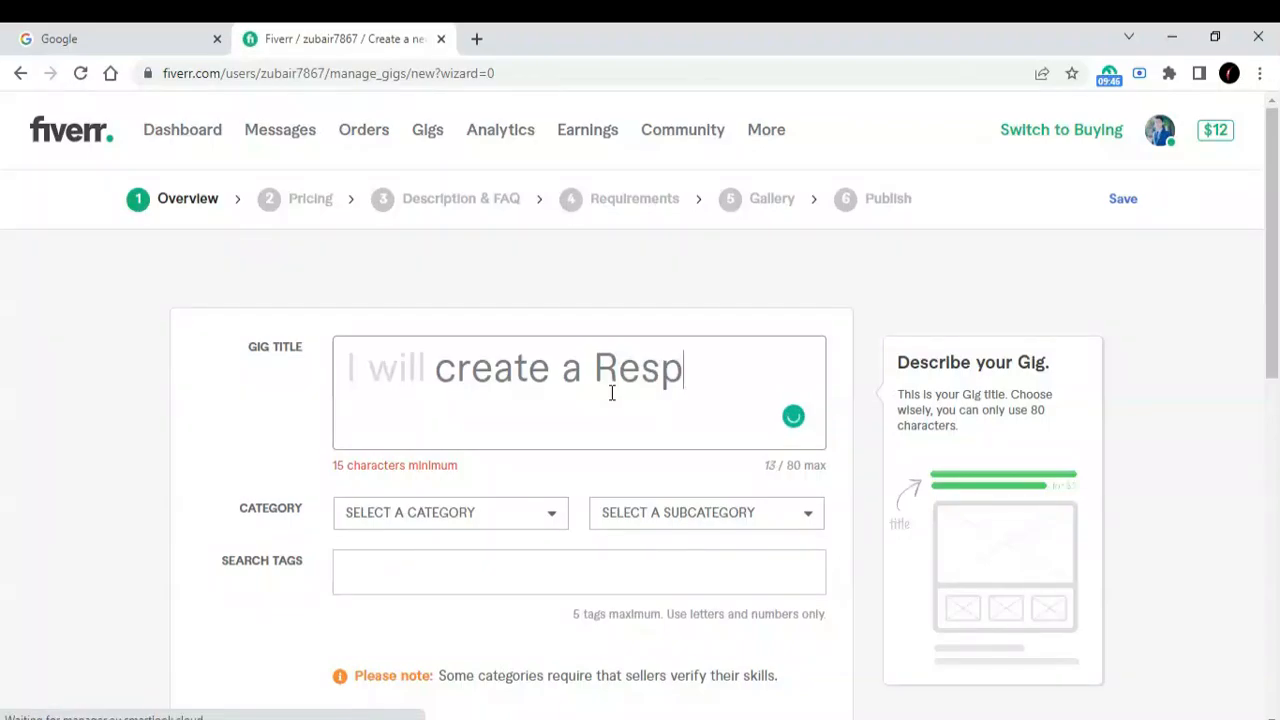
{"action": "type", "text": "onsive wo"}
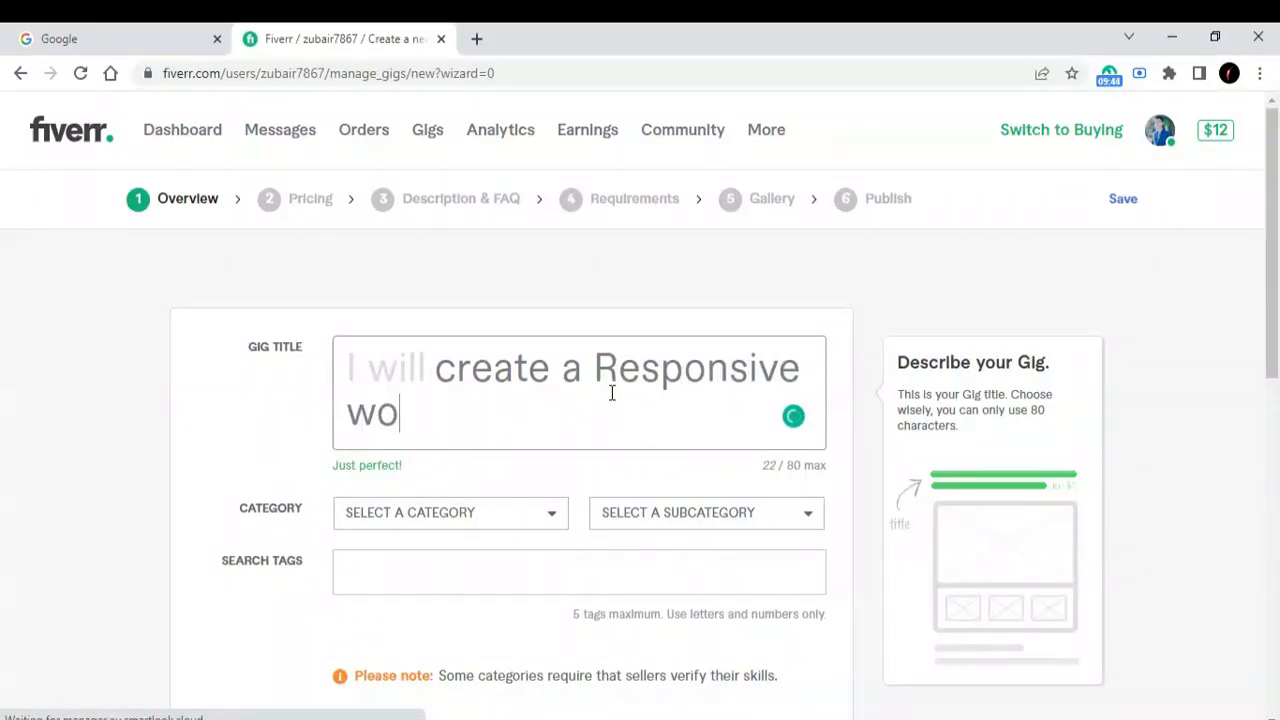
{"action": "type", "text": "rdpress we"}
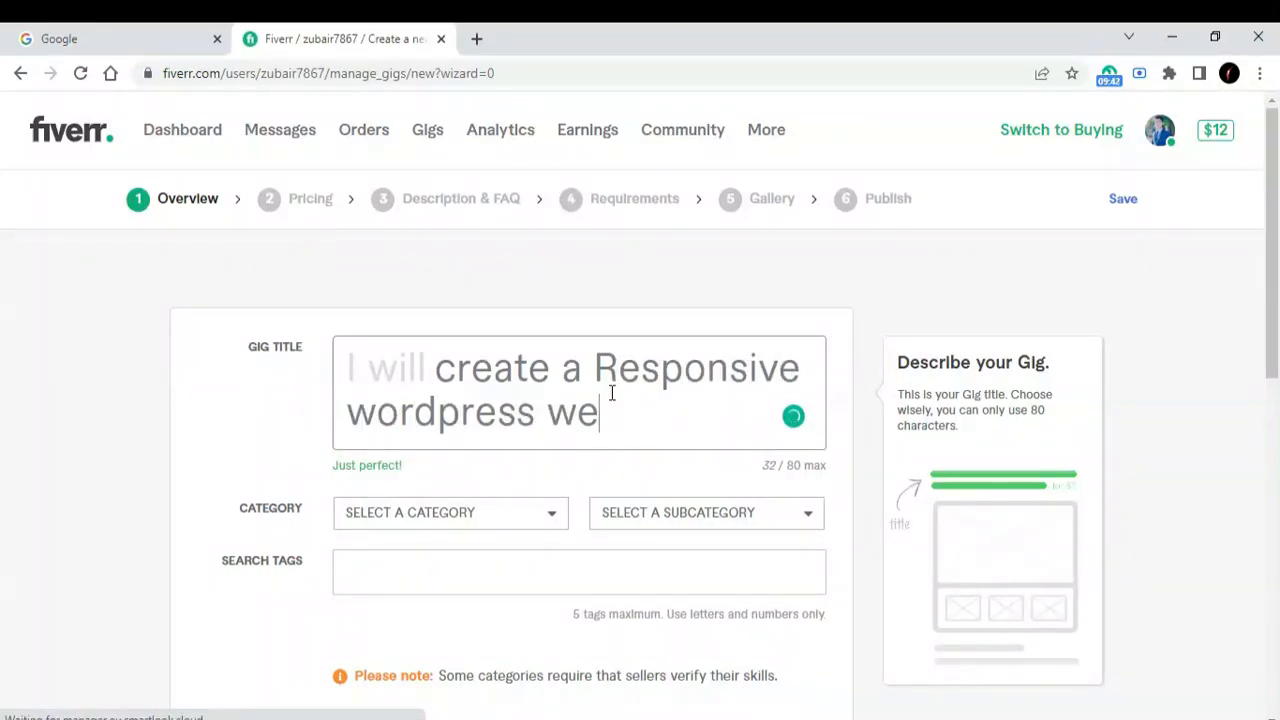
{"action": "type", "text": "bv"}
{"action": "key", "text": "BackSpace"}
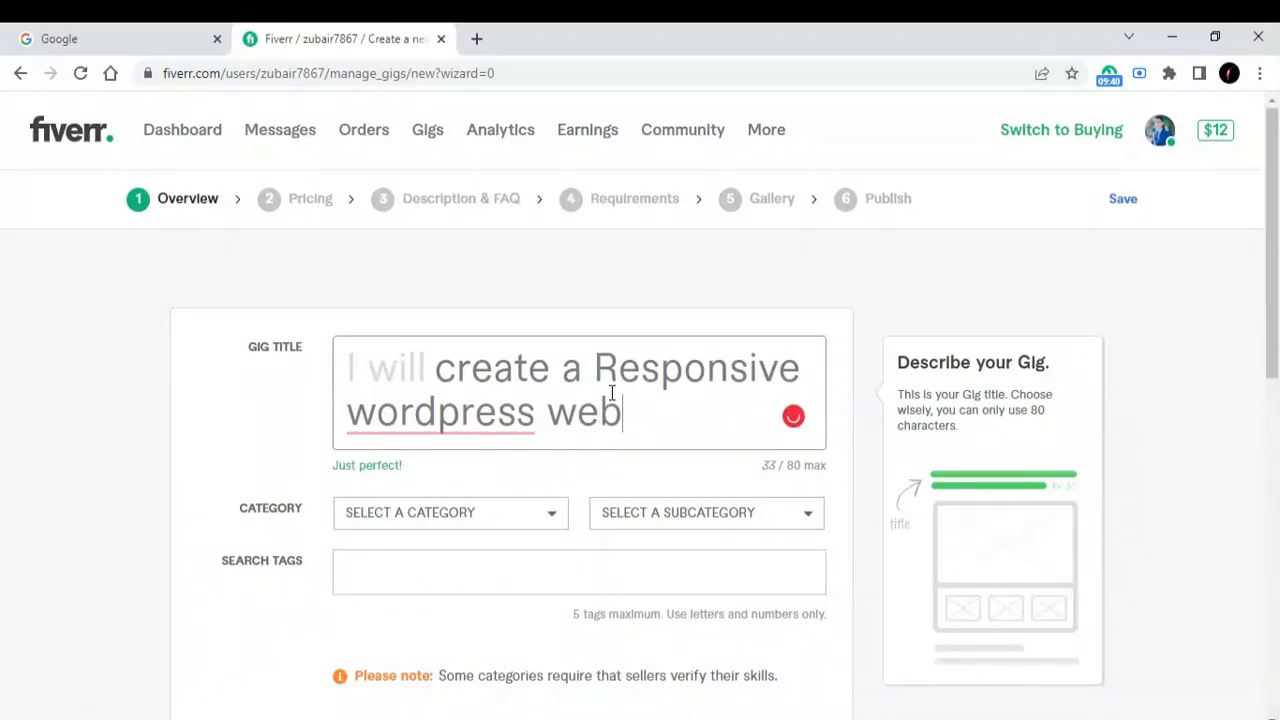
{"action": "type", "text": "site"}
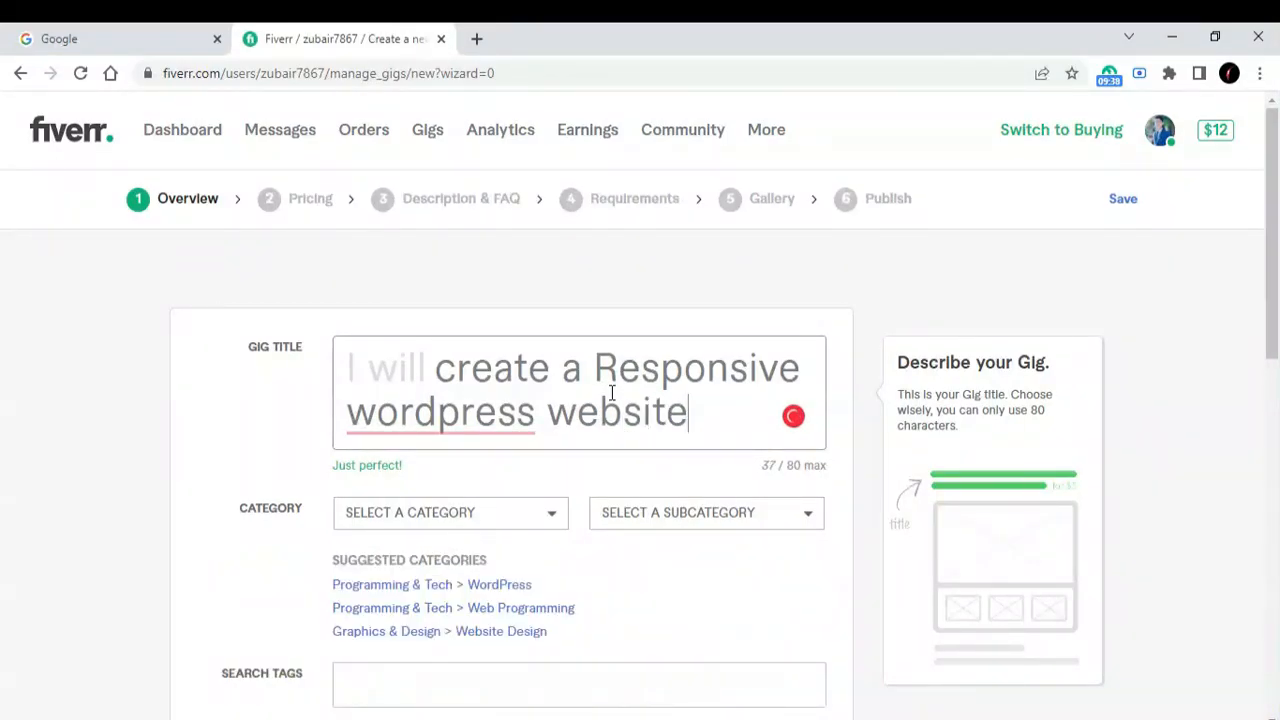
{"action": "mouse_move", "coordinate": [450, 418]}
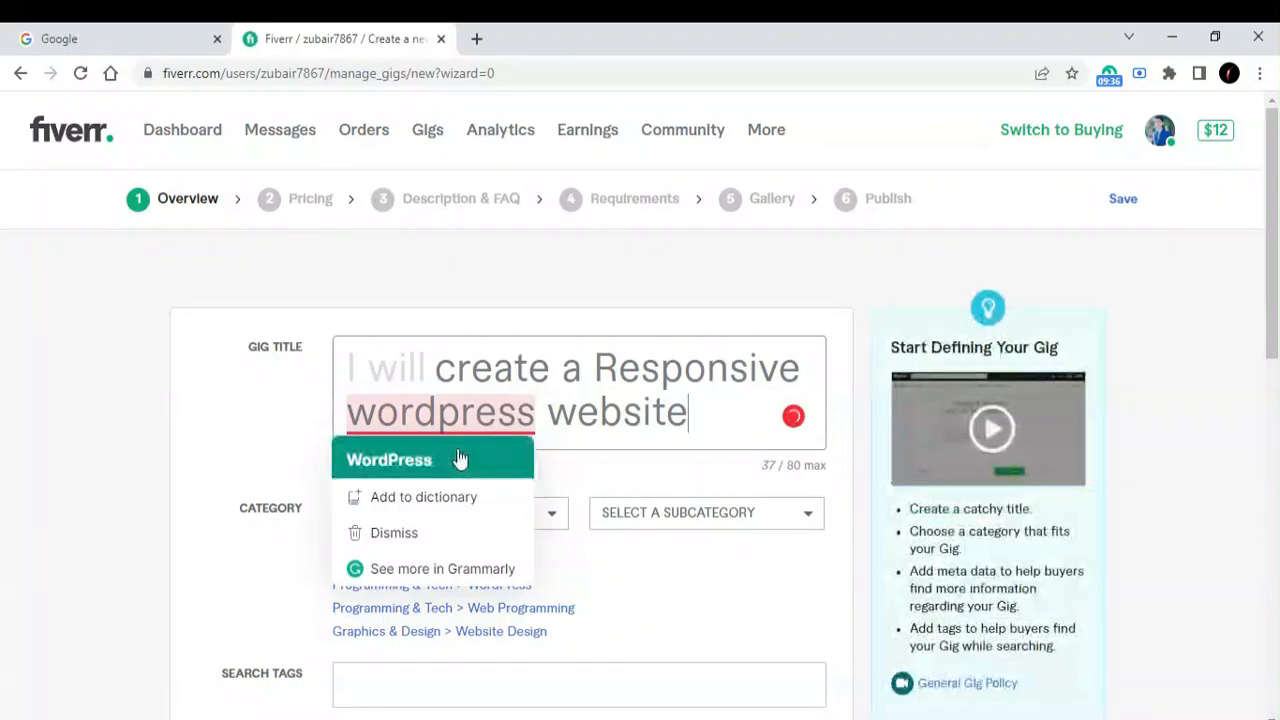
{"action": "left_click", "coordinate": [459, 458]}
Set the gig category to Programming & Tech and the subcategory to WordPress
{"action": "scroll", "coordinate": [462, 430], "scroll_direction": "down", "scroll_amount": 2}
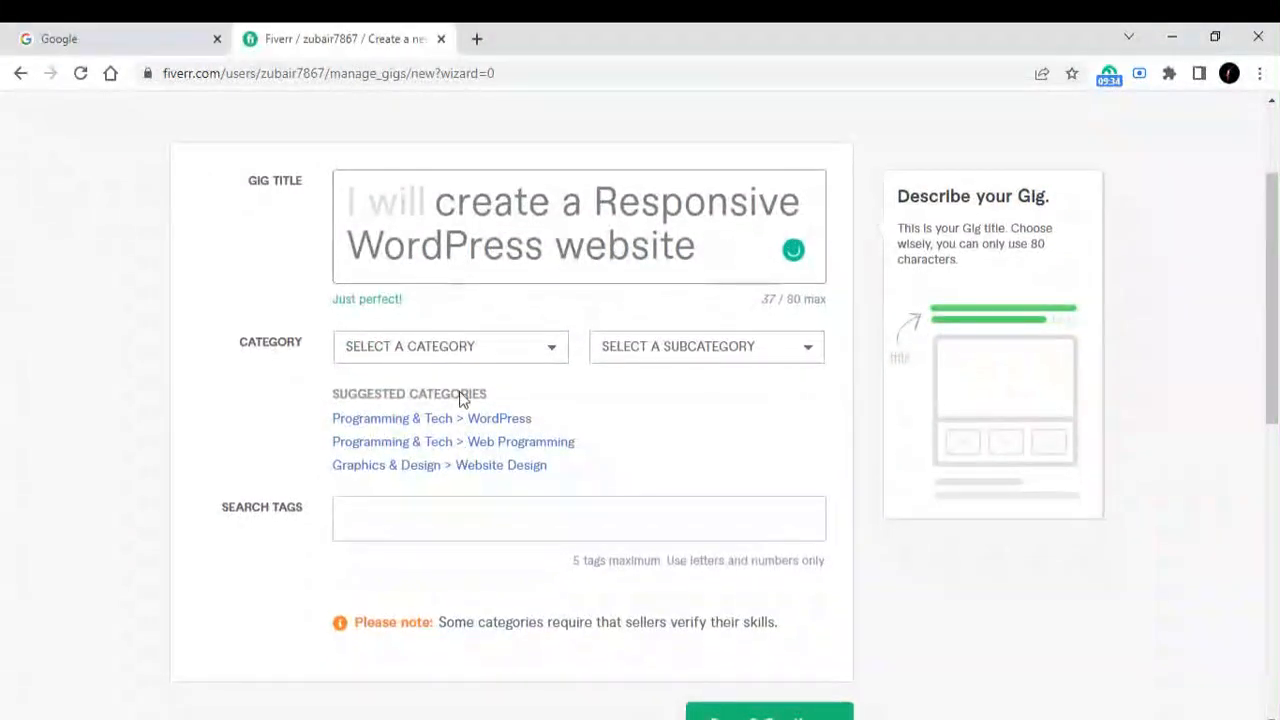
{"action": "left_click", "coordinate": [451, 355]}
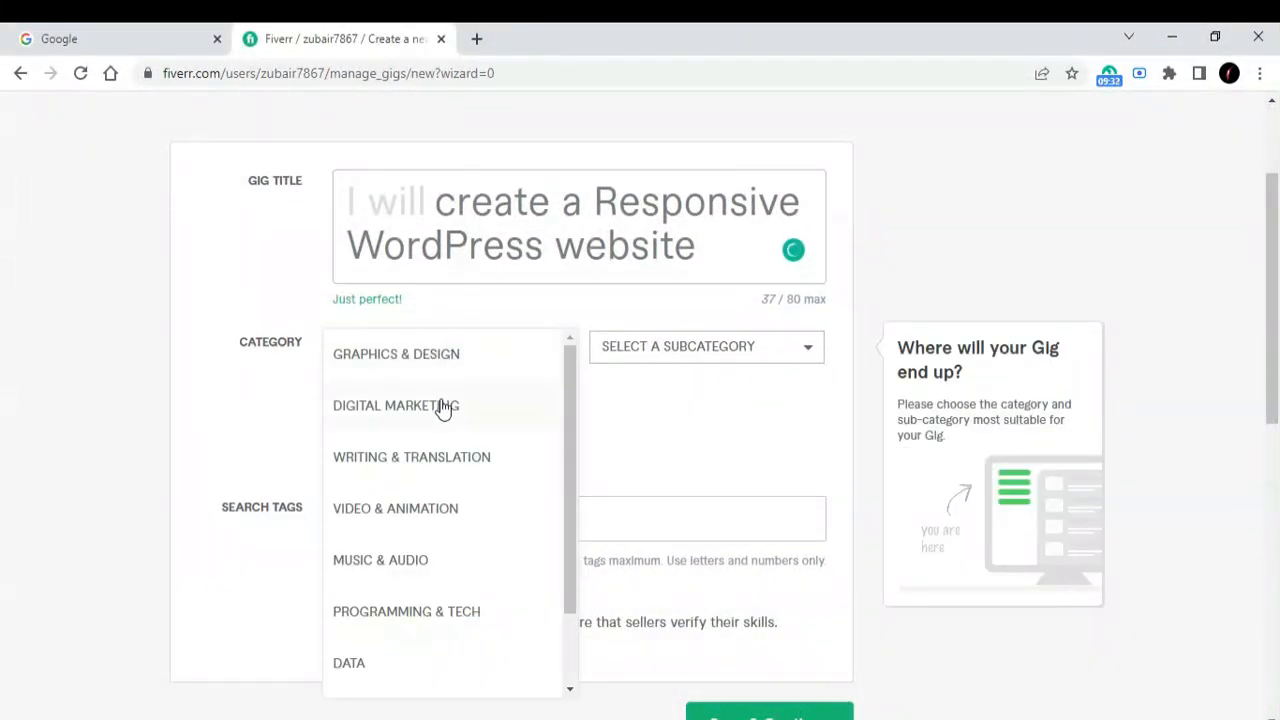
{"action": "left_click", "coordinate": [425, 613]}
{"action": "left_click", "coordinate": [763, 346]}
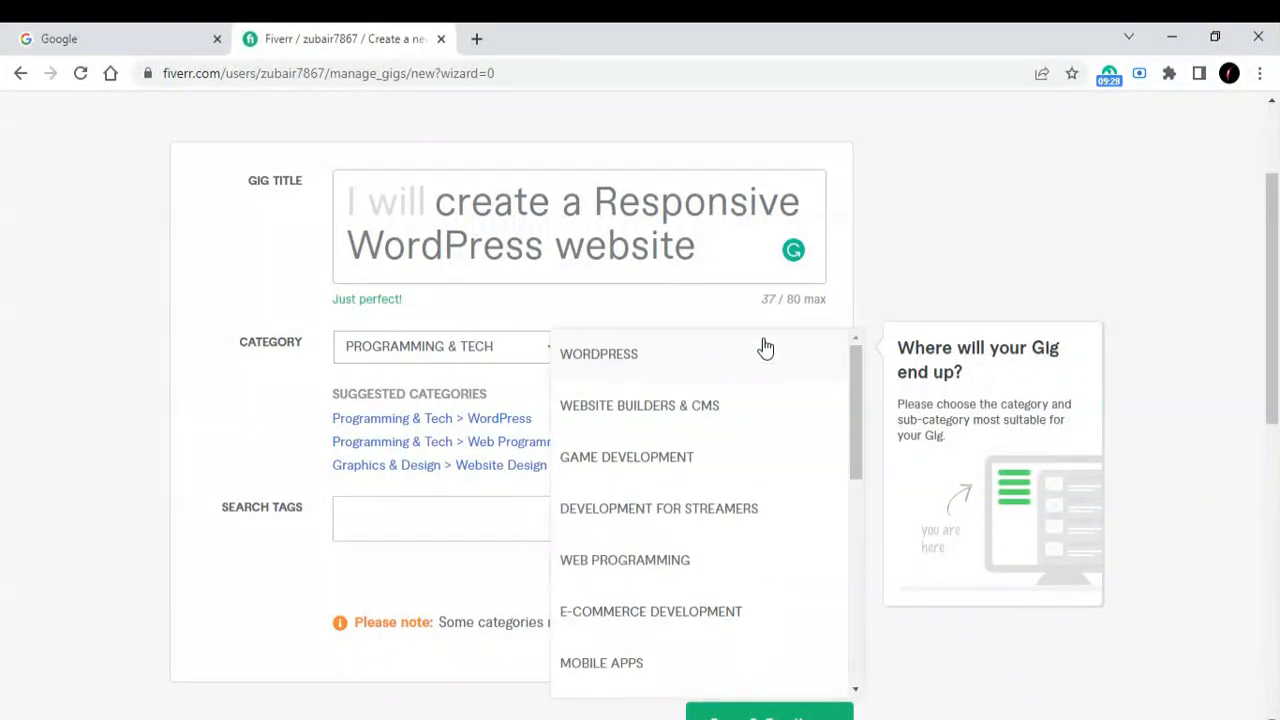
{"action": "left_click", "coordinate": [665, 356]}
Set the gig's service type to Full Website Creation
{"action": "scroll", "coordinate": [535, 540], "scroll_direction": "down", "scroll_amount": 1}
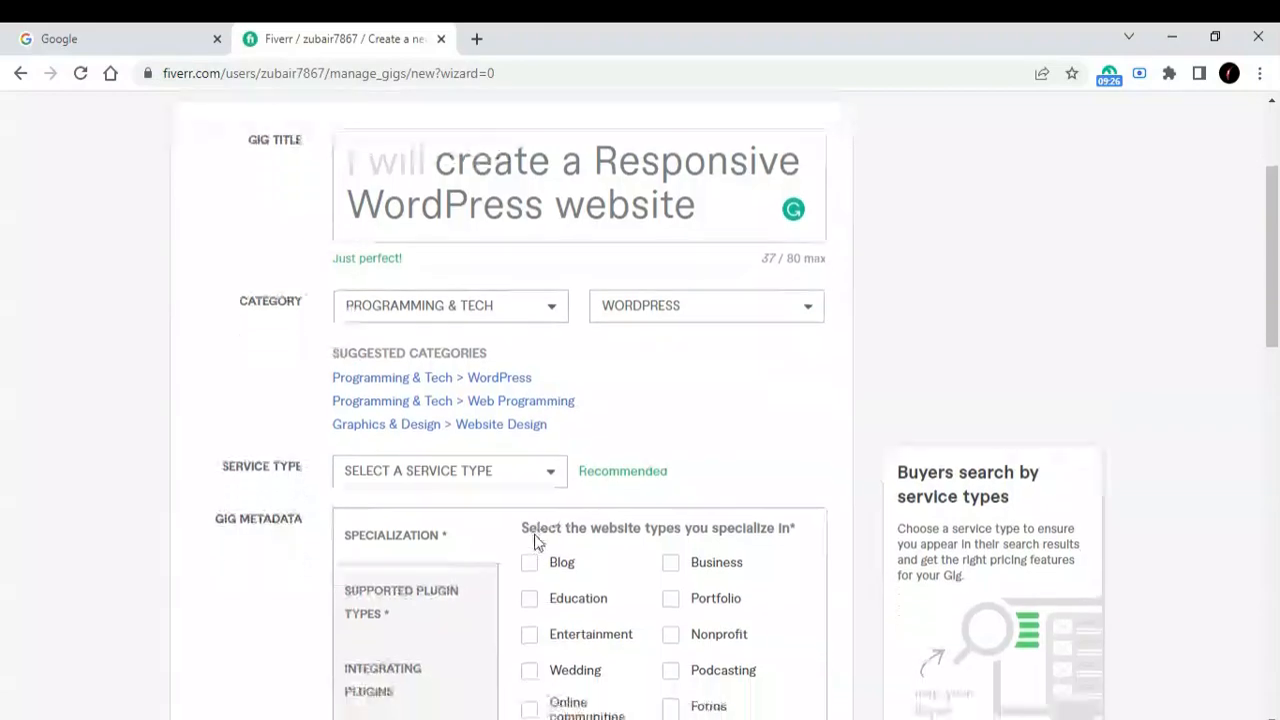
{"action": "scroll", "coordinate": [535, 540], "scroll_direction": "down", "scroll_amount": 2}
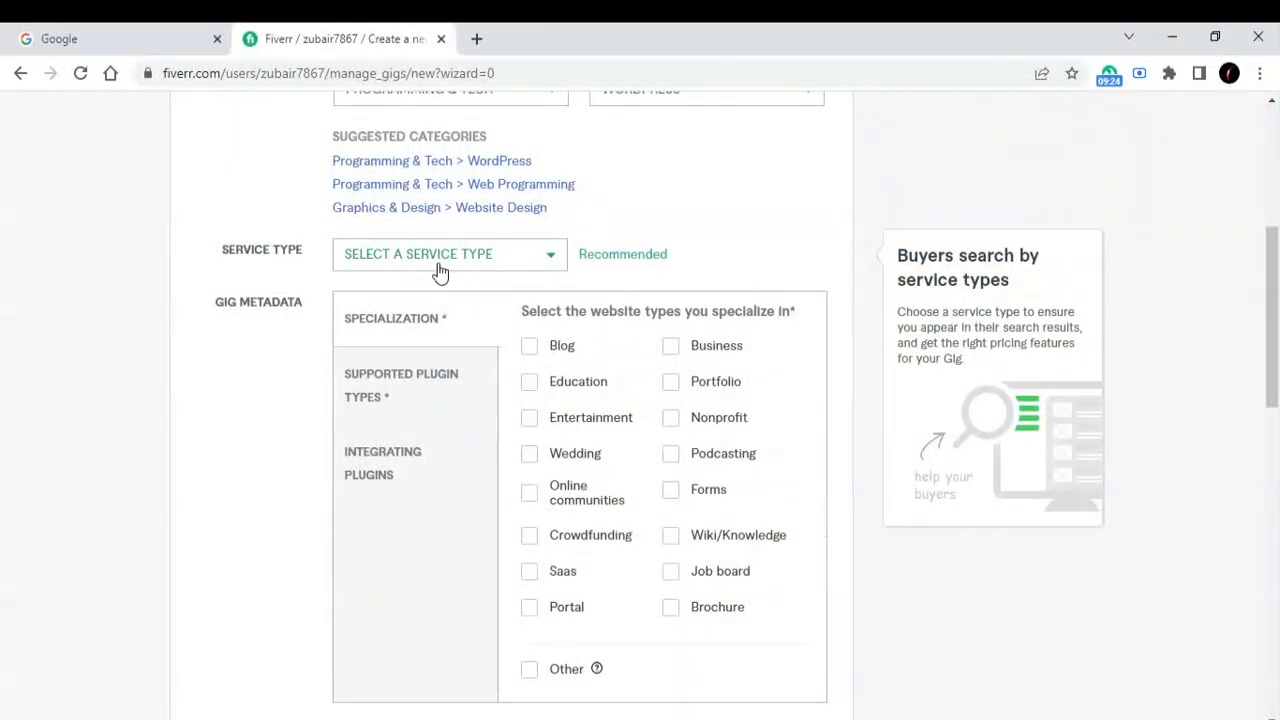
{"action": "left_click", "coordinate": [440, 265]}
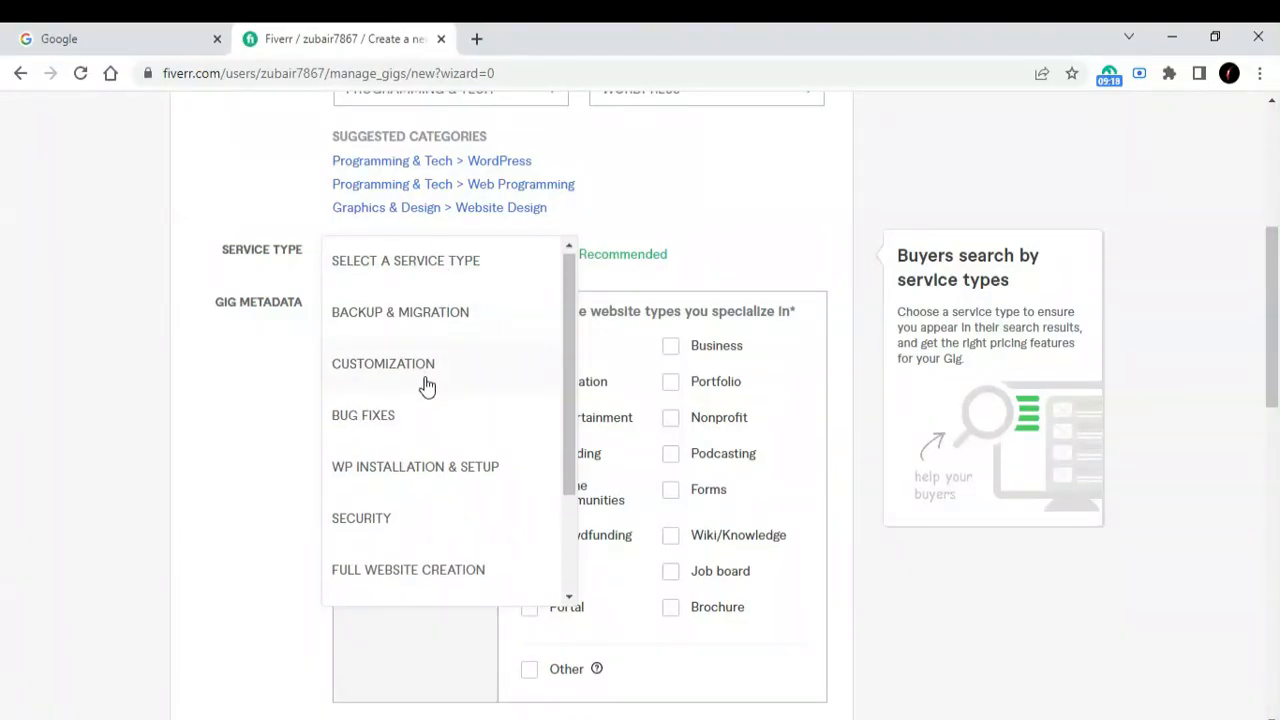
{"action": "scroll", "coordinate": [427, 386], "scroll_direction": "down", "scroll_amount": 3}
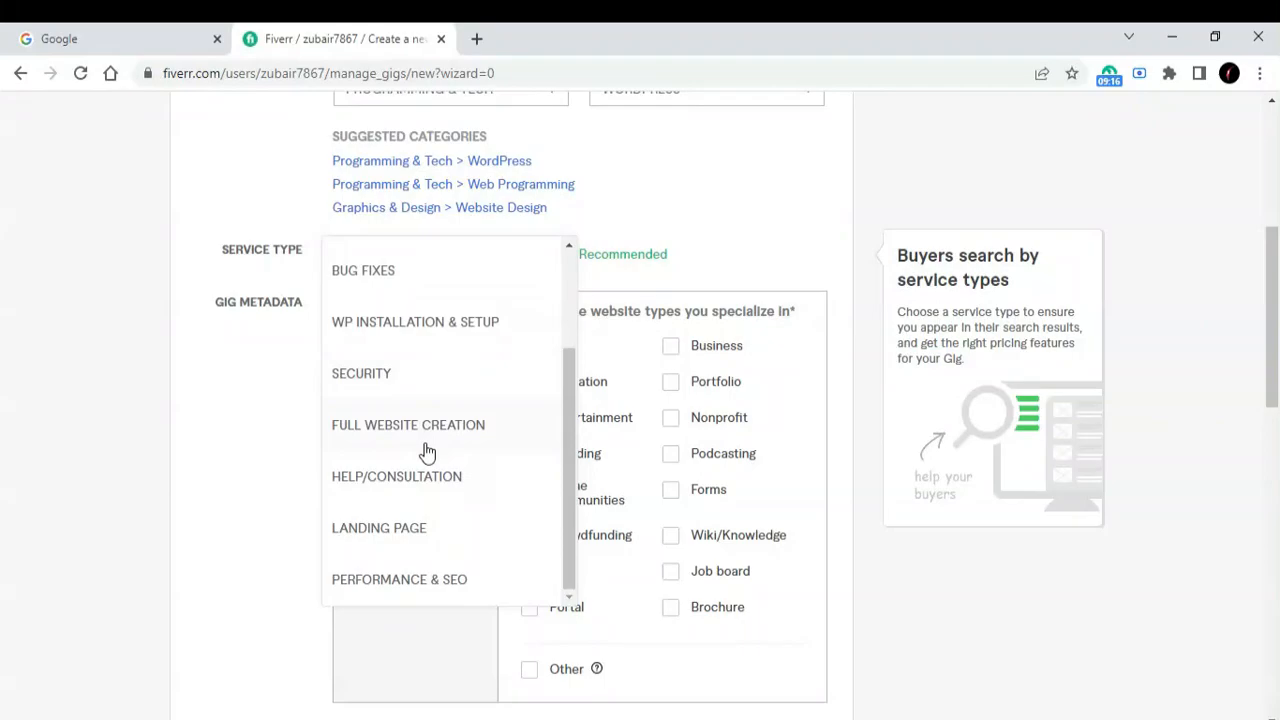
{"action": "left_click", "coordinate": [428, 432]}
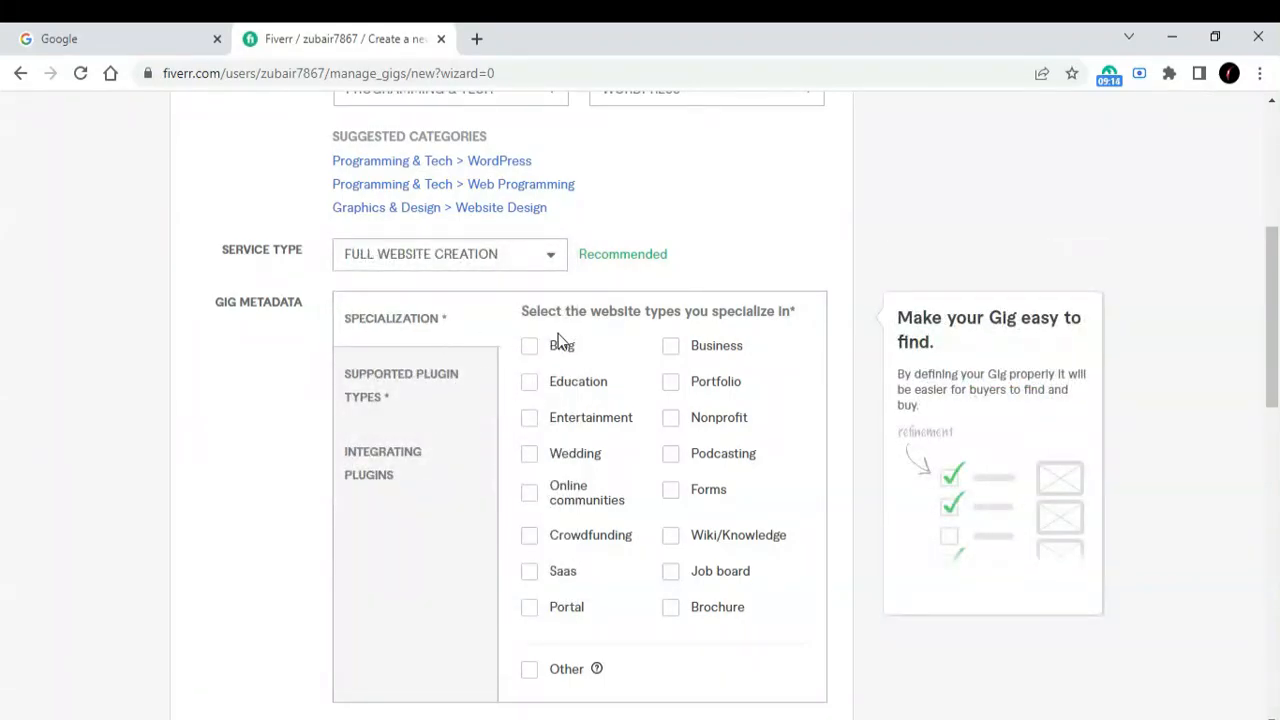
Select Blog, Education, Entertainment and Wedding as the website types in the gig's specialization metadata
{"action": "scroll", "coordinate": [558, 340], "scroll_direction": "down", "scroll_amount": 1}
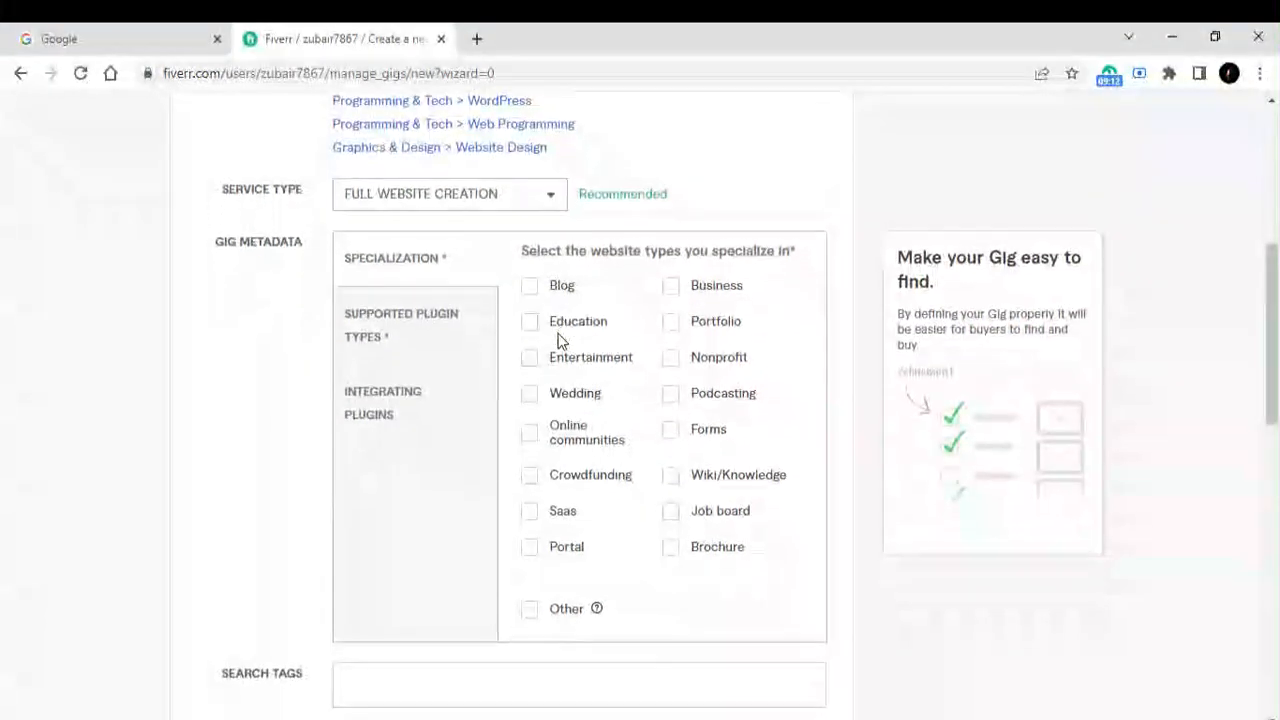
{"action": "left_click", "coordinate": [530, 290]}
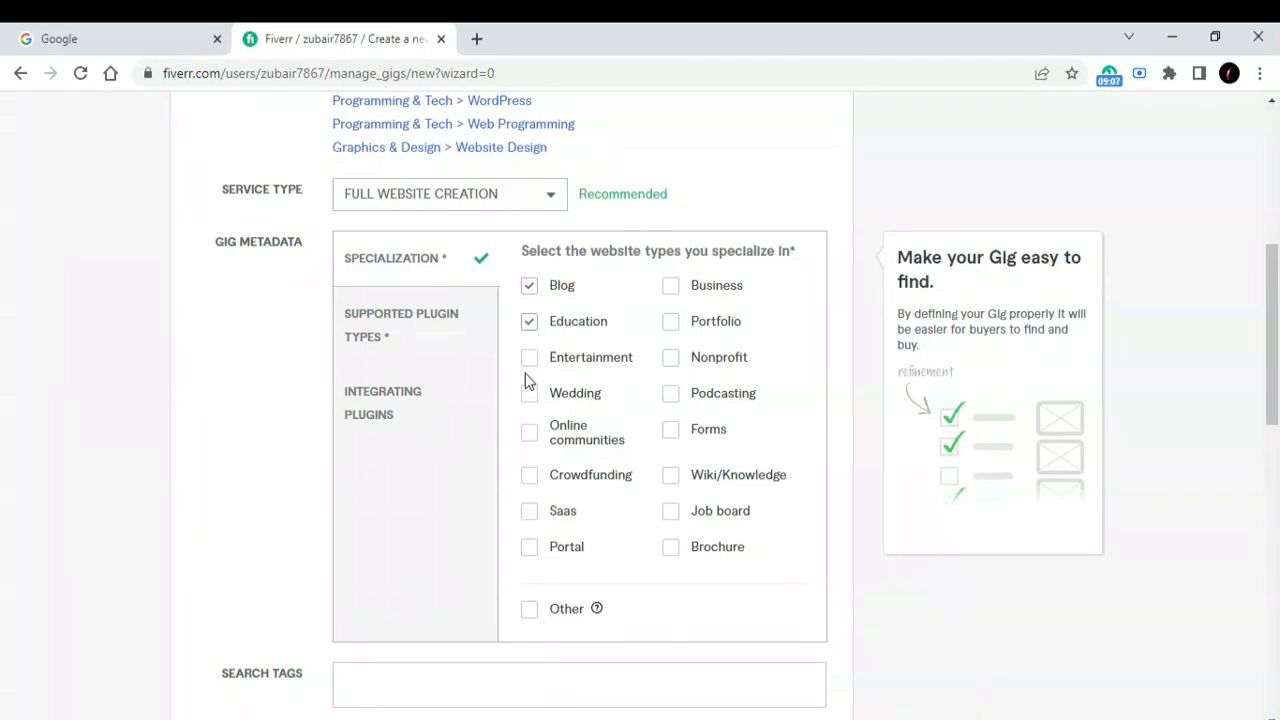
{"action": "left_click", "coordinate": [529, 360]}
{"action": "left_click", "coordinate": [529, 395]}
Select the supported plugin types in the gig metadata, including Marketing, Forum, Customer support, Inventory, Video and Events
{"action": "left_click", "coordinate": [420, 328]}
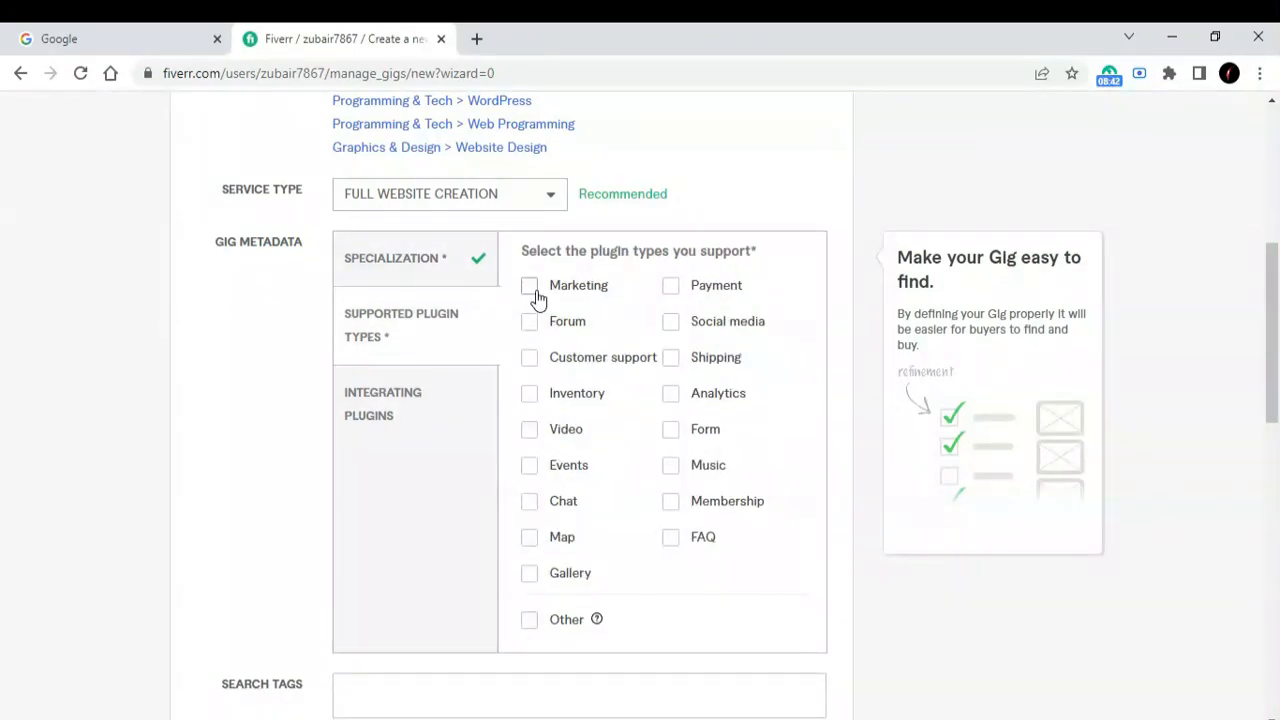
{"action": "left_click", "coordinate": [530, 290]}
{"action": "left_click", "coordinate": [529, 324]}
{"action": "left_click", "coordinate": [527, 362]}
{"action": "left_click", "coordinate": [530, 395]}
{"action": "left_click", "coordinate": [529, 430]}
{"action": "left_click", "coordinate": [528, 472]}
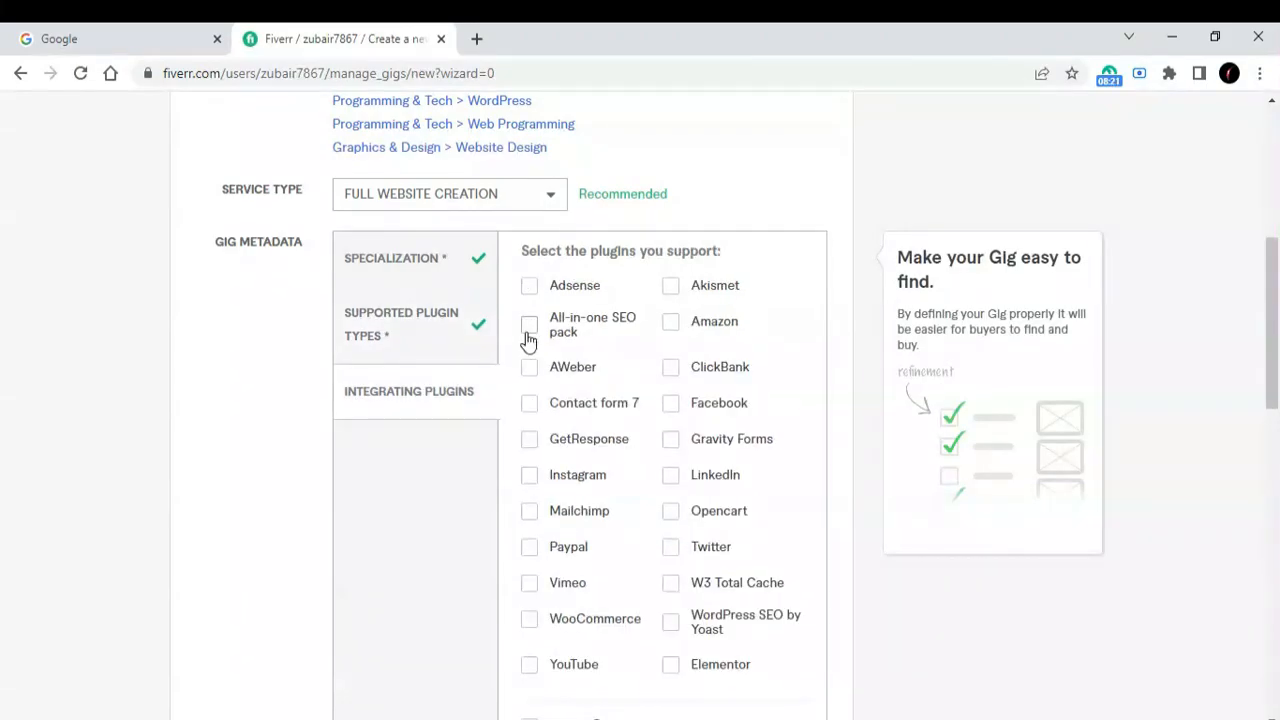
Select every listed integrating plugin from Adsense and Akismet through YouTube and Elementor, leaving out Other
{"action": "scroll", "coordinate": [528, 343], "scroll_direction": "down", "scroll_amount": 1}
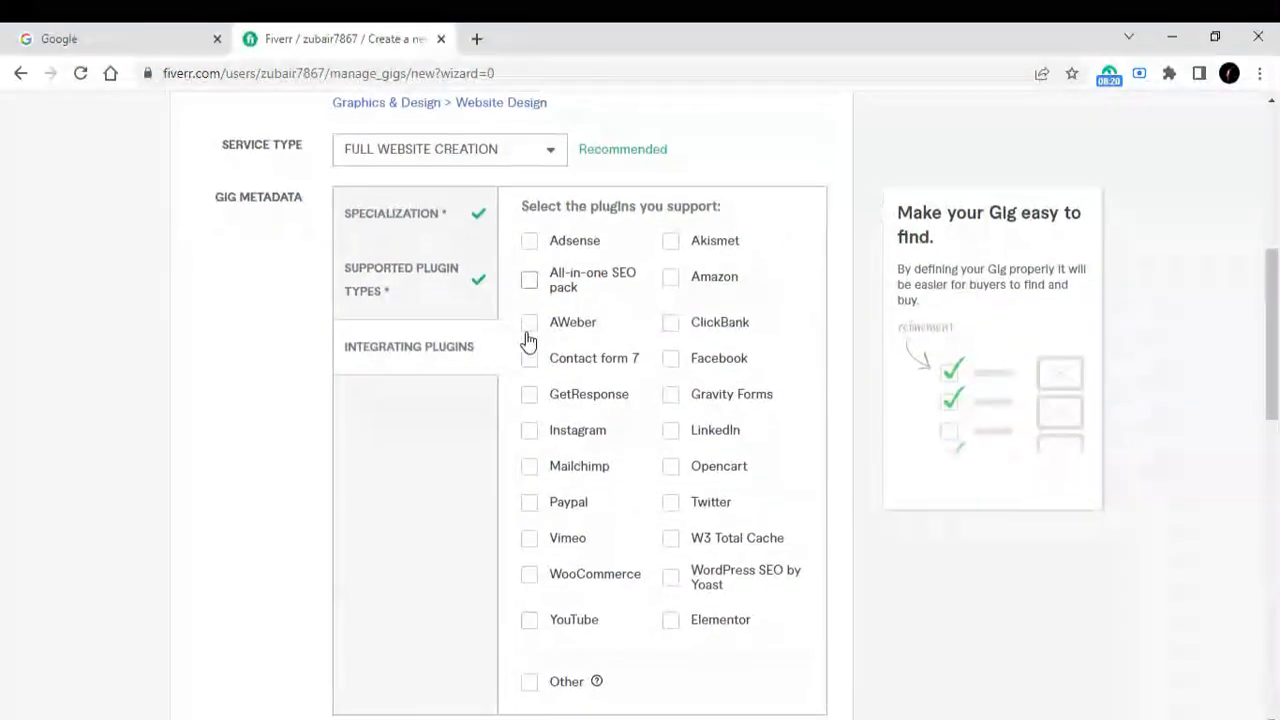
{"action": "left_click", "coordinate": [529, 246]}
{"action": "left_click", "coordinate": [528, 280]}
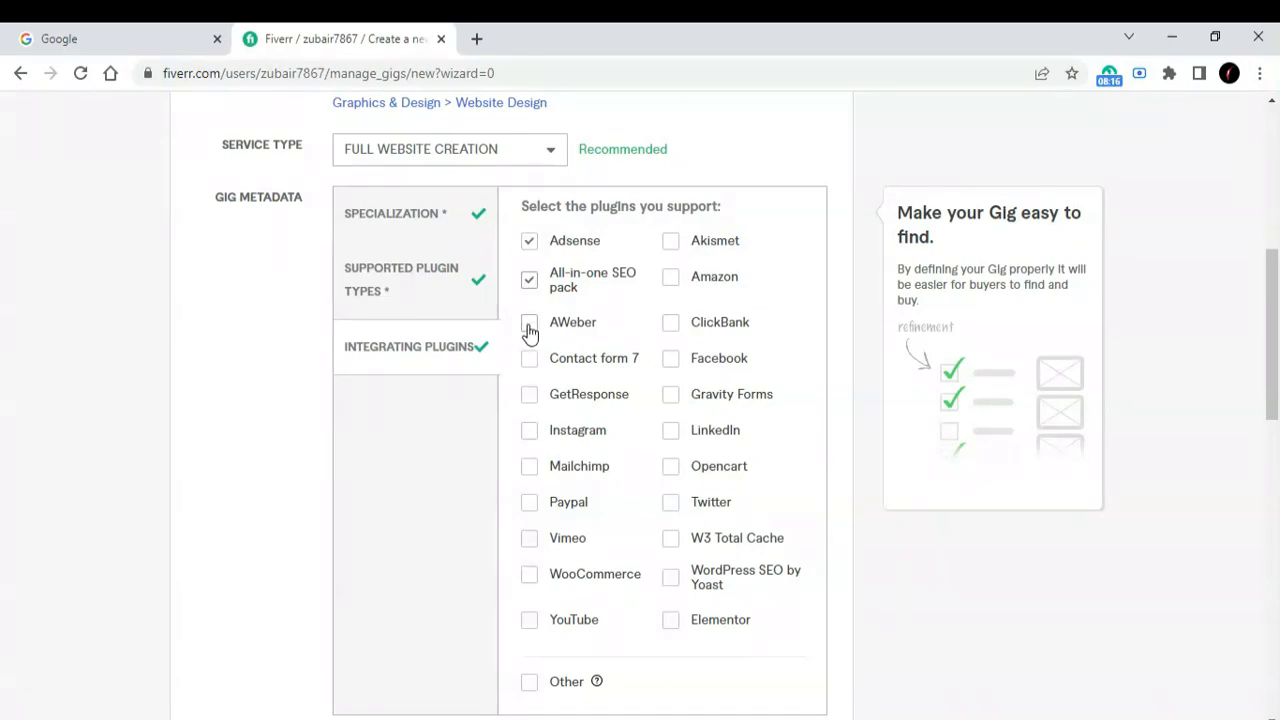
{"action": "left_click", "coordinate": [529, 326]}
{"action": "left_click", "coordinate": [529, 364]}
{"action": "left_click", "coordinate": [530, 396]}
{"action": "left_click", "coordinate": [529, 436]}
{"action": "left_click", "coordinate": [529, 470]}
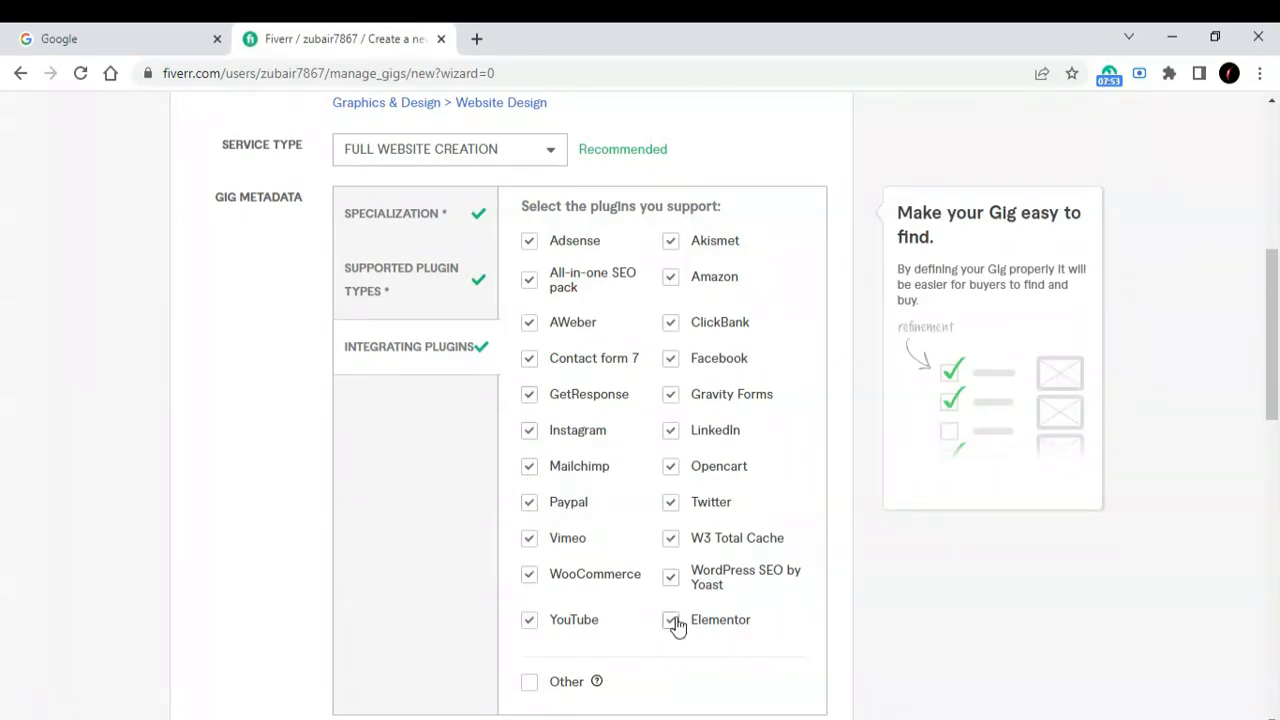
Add the search tags wordpress blog, install wordpress, wordpress developer, wordpress and wordpress development
{"action": "scroll", "coordinate": [677, 623], "scroll_direction": "down", "scroll_amount": 2}
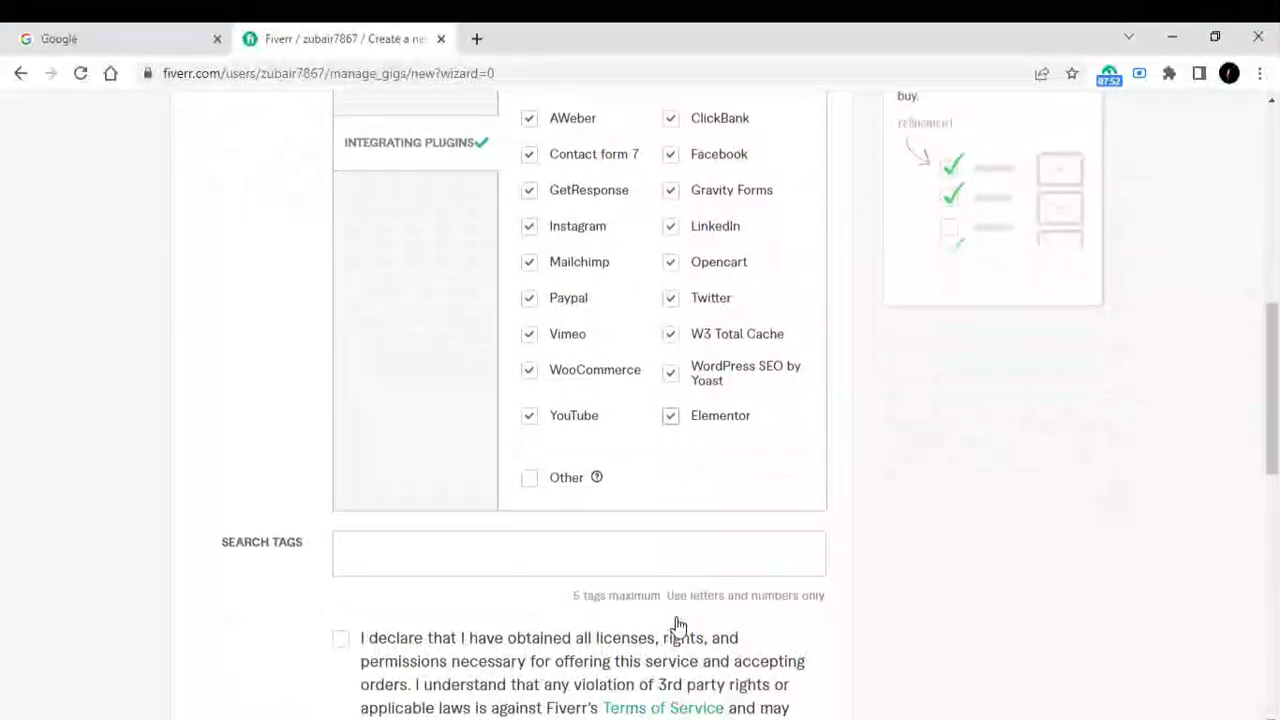
{"action": "scroll", "coordinate": [677, 623], "scroll_direction": "down", "scroll_amount": 1}
{"action": "left_click", "coordinate": [507, 480]}
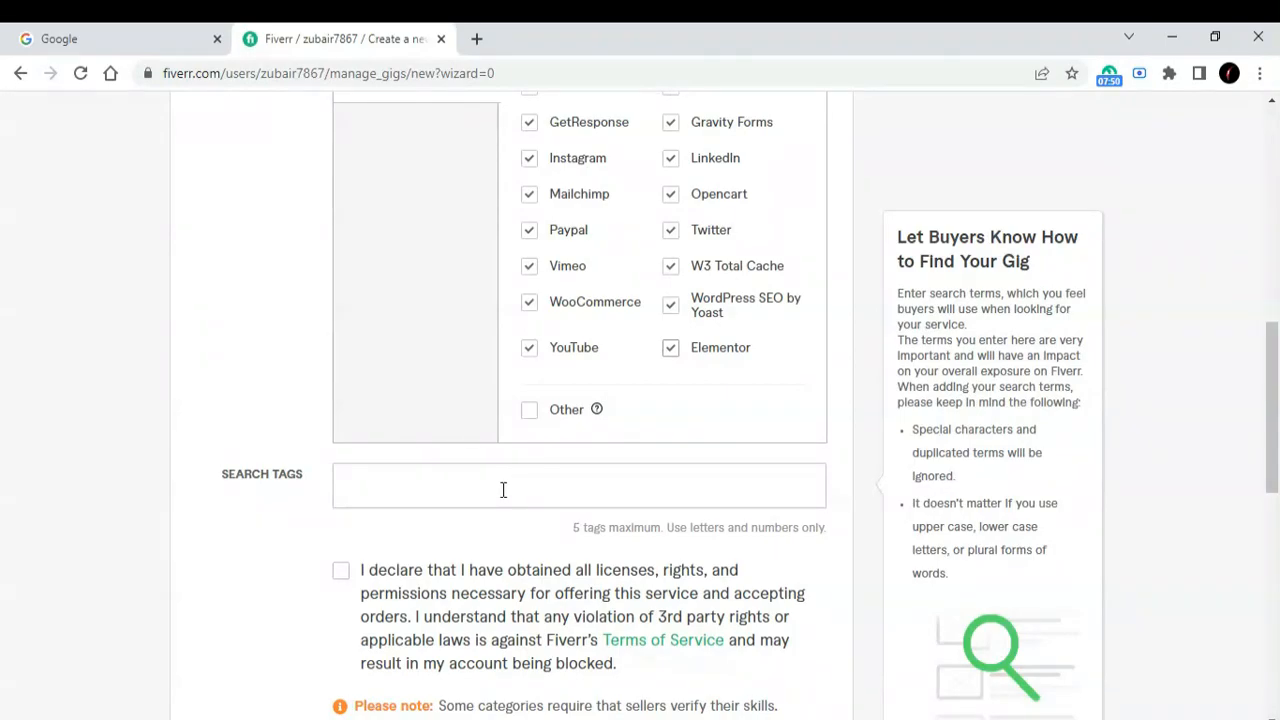
{"action": "left_click", "coordinate": [503, 489]}
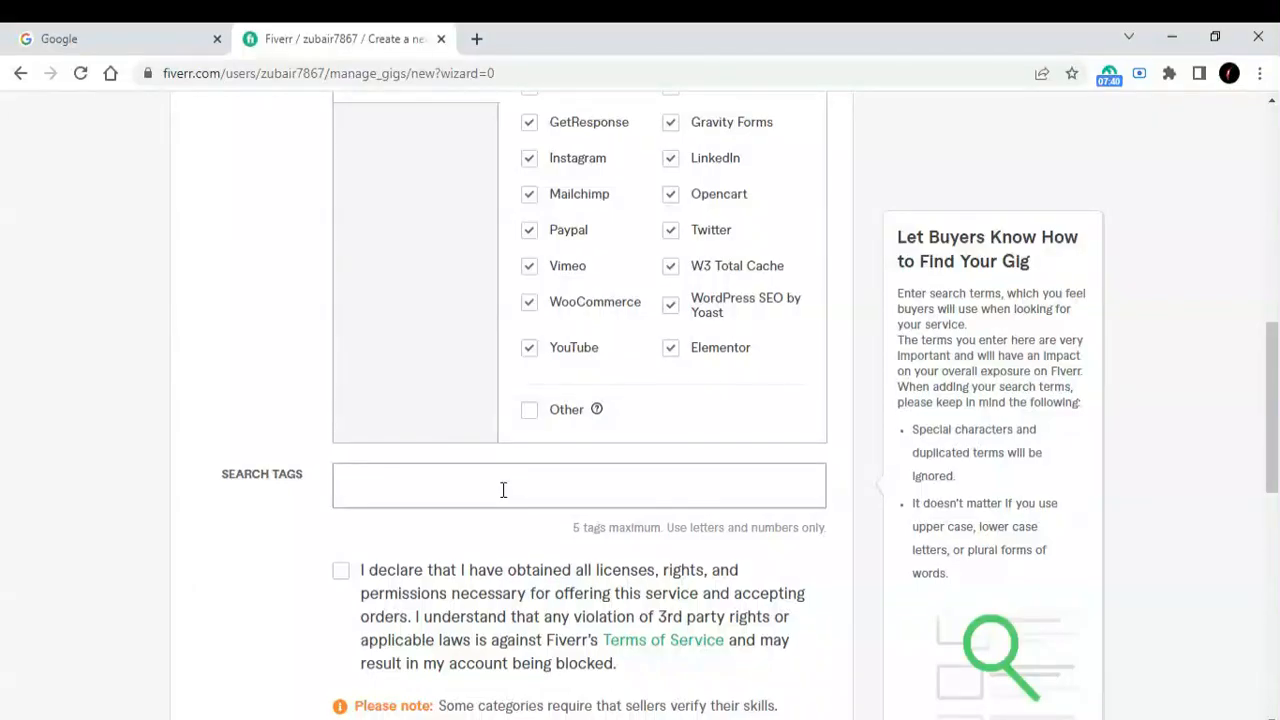
{"action": "type", "text": "wordpress"}
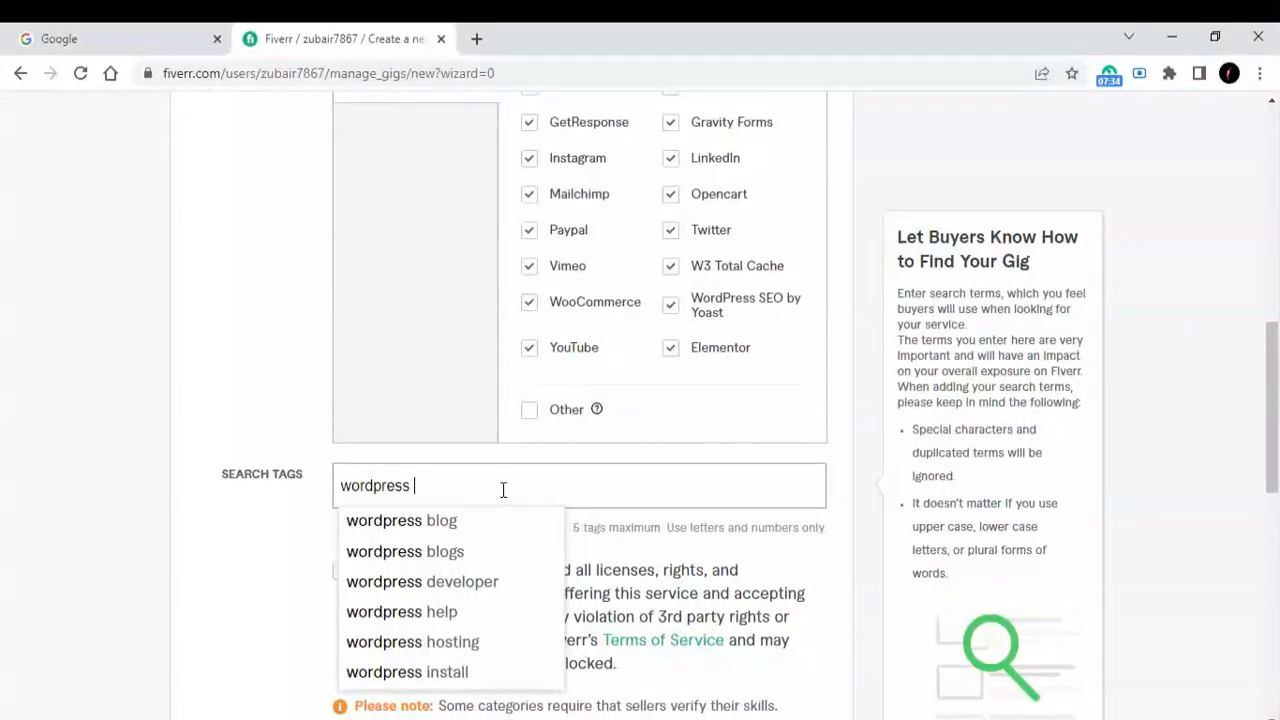
{"action": "left_click", "coordinate": [410, 520]}
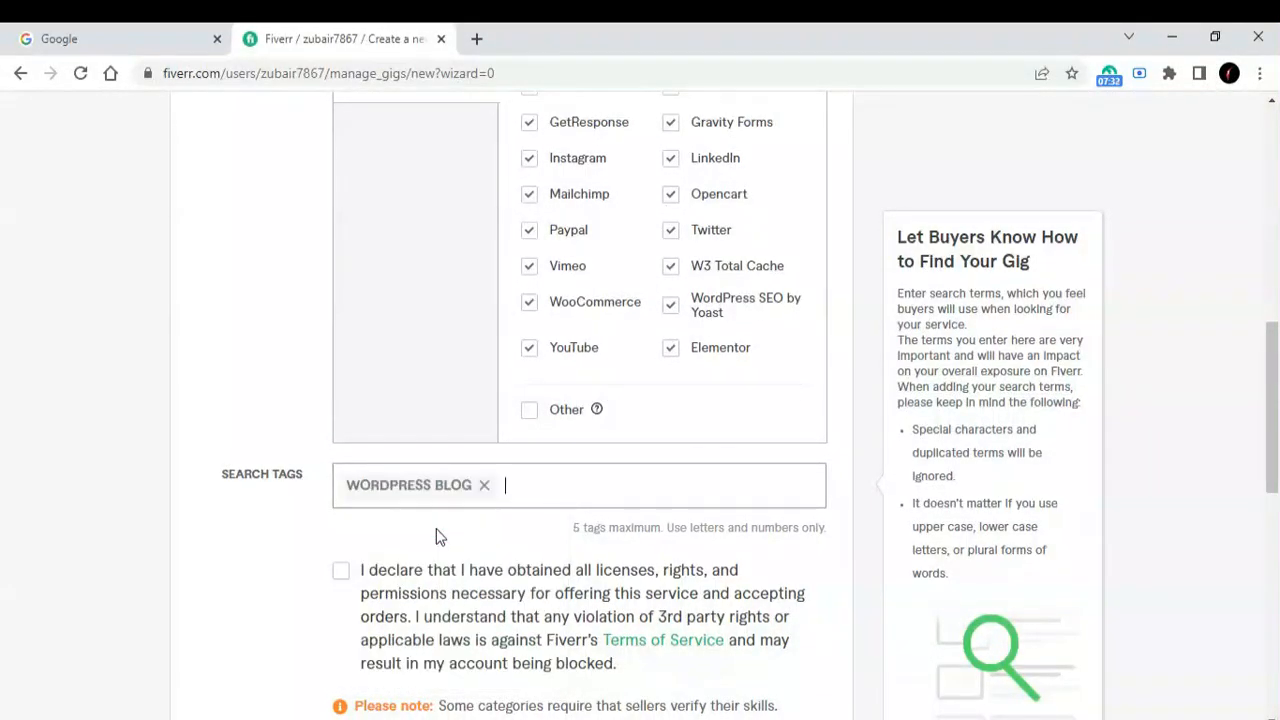
{"action": "type", "text": "wordp"}
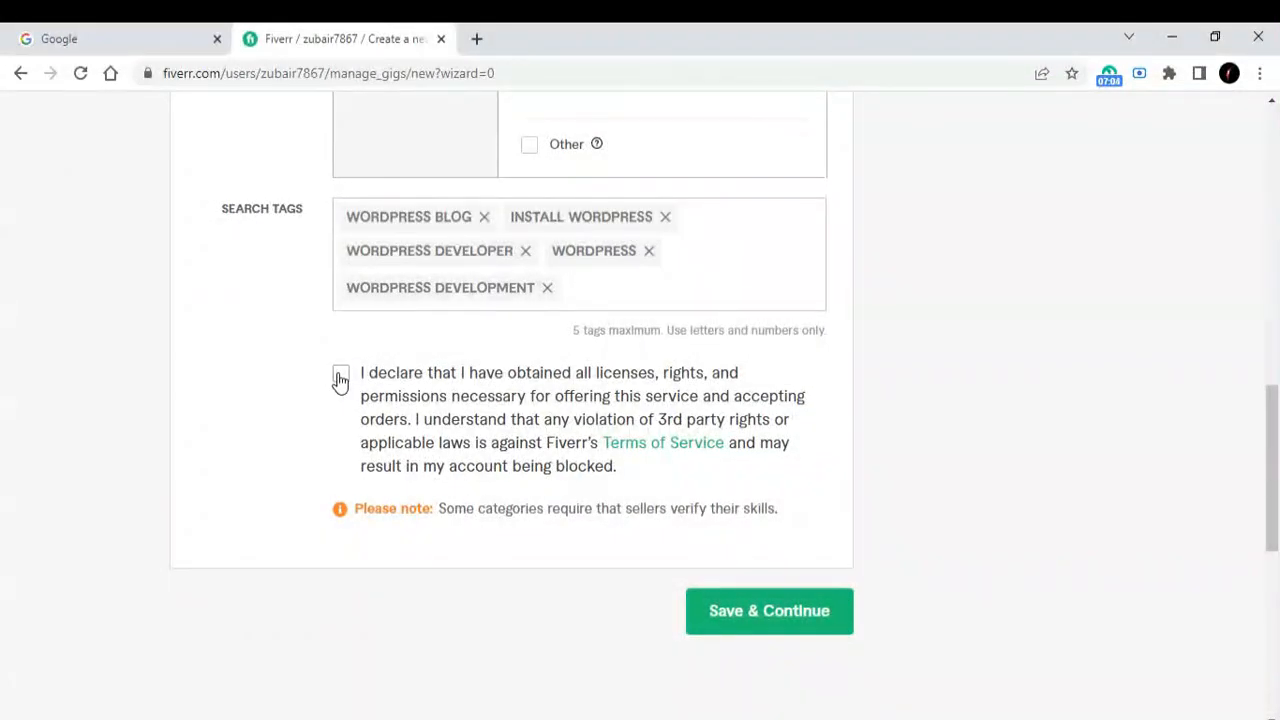
Accept the licenses and rights declaration, and save the overview to continue to the gig's Scope & Pricing section
{"action": "left_click", "coordinate": [340, 376]}
{"action": "left_click", "coordinate": [783, 613]}
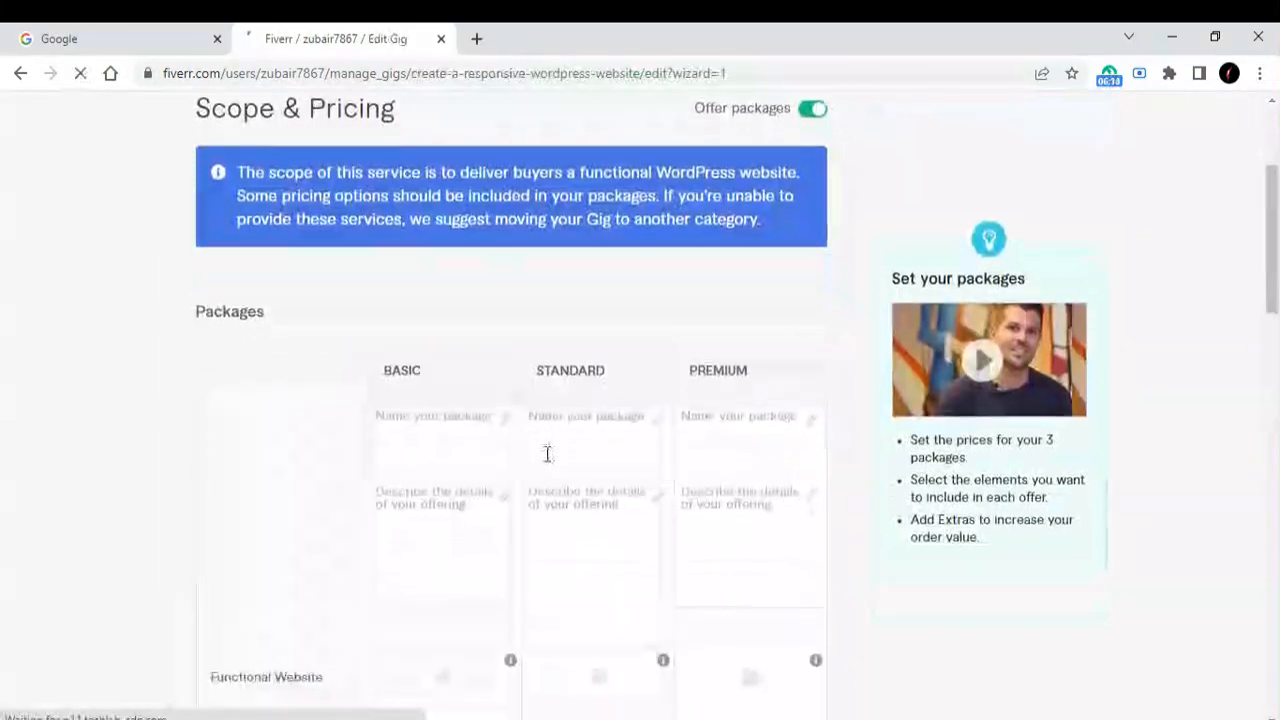
{"action": "scroll", "coordinate": [547, 455], "scroll_direction": "down", "scroll_amount": 3}
{"action": "scroll", "coordinate": [547, 455], "scroll_direction": "up", "scroll_amount": 3}
{"action": "scroll", "coordinate": [547, 455], "scroll_direction": "down", "scroll_amount": 1}
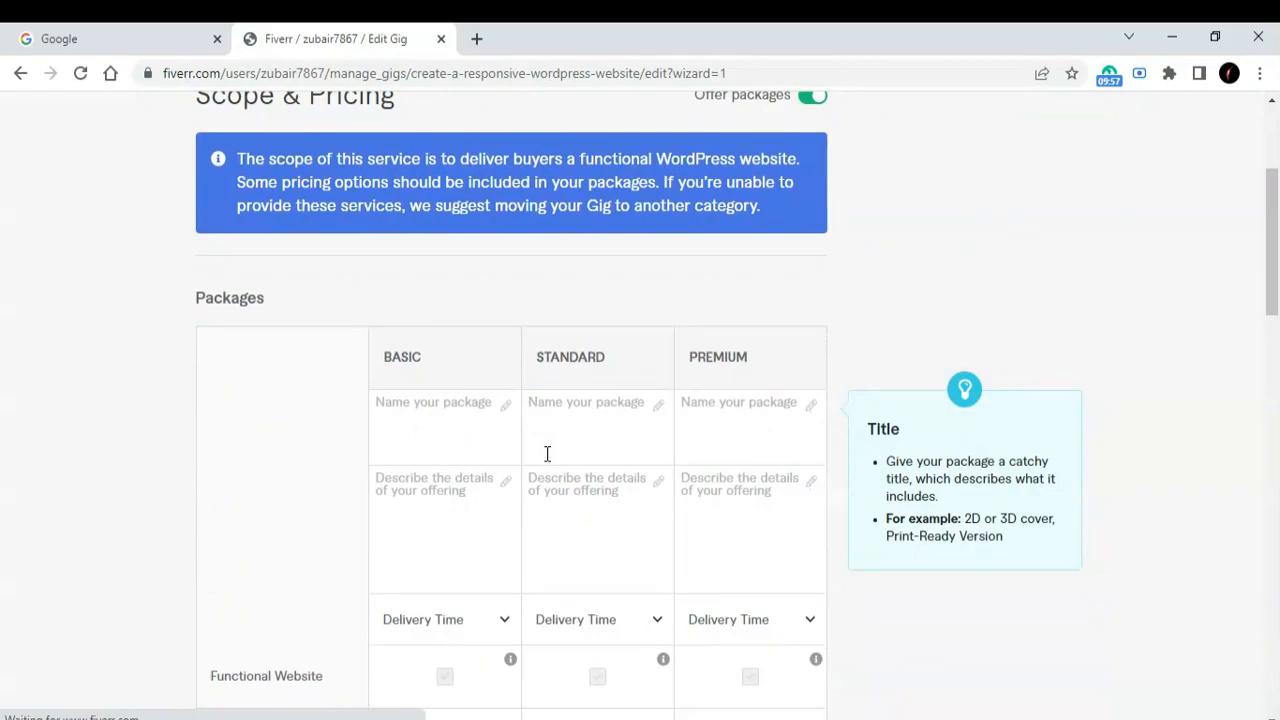
Name the Basic package BASIC by copying the text of its column heading
{"action": "left_click", "coordinate": [418, 418]}
{"action": "left_click", "coordinate": [620, 443]}
{"action": "left_click", "coordinate": [734, 437]}
{"action": "left_click", "coordinate": [388, 423]}
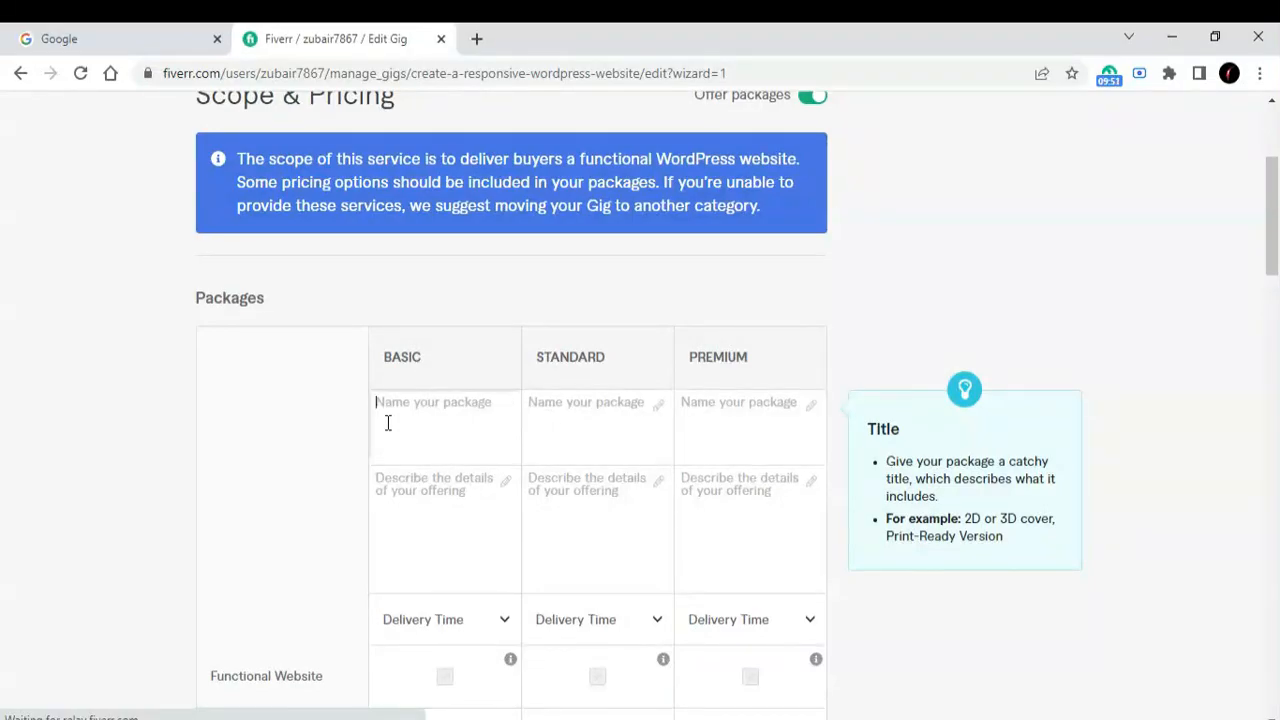
{"action": "double_click", "coordinate": [402, 357]}
{"action": "key", "text": "ctrl+c"}
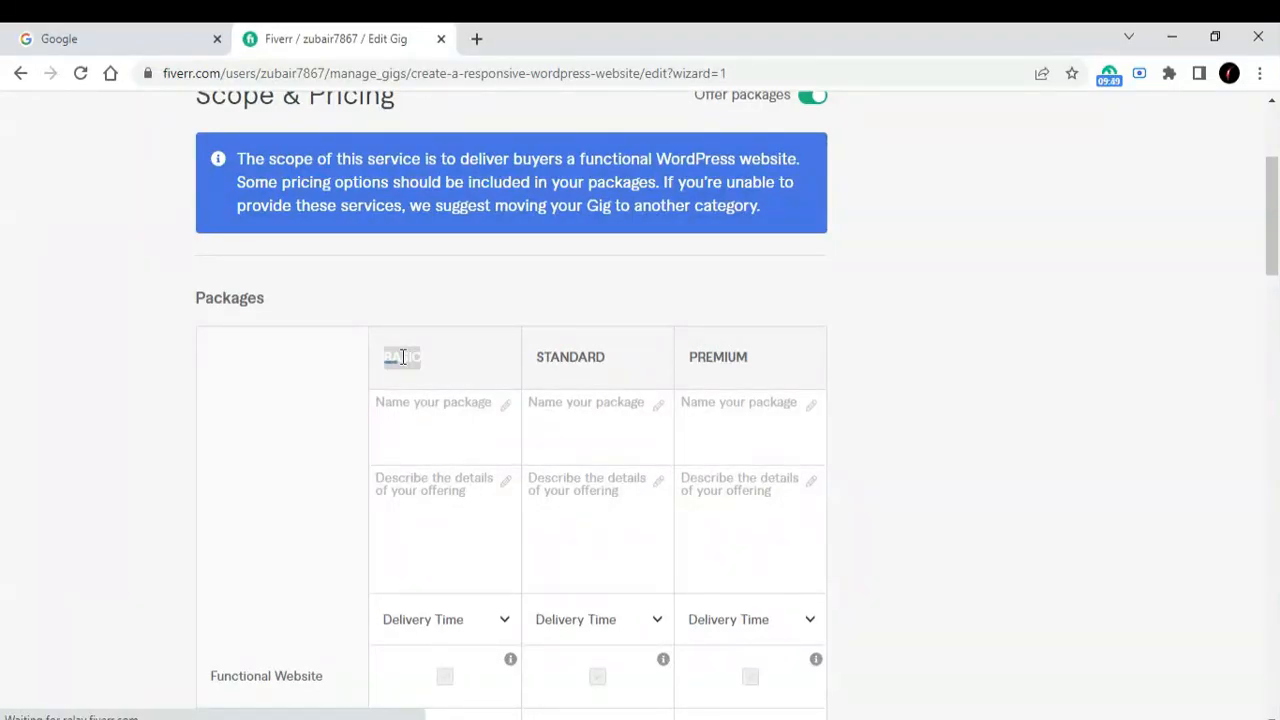
{"action": "left_click", "coordinate": [431, 446]}
{"action": "key", "text": "ctrl+v"}
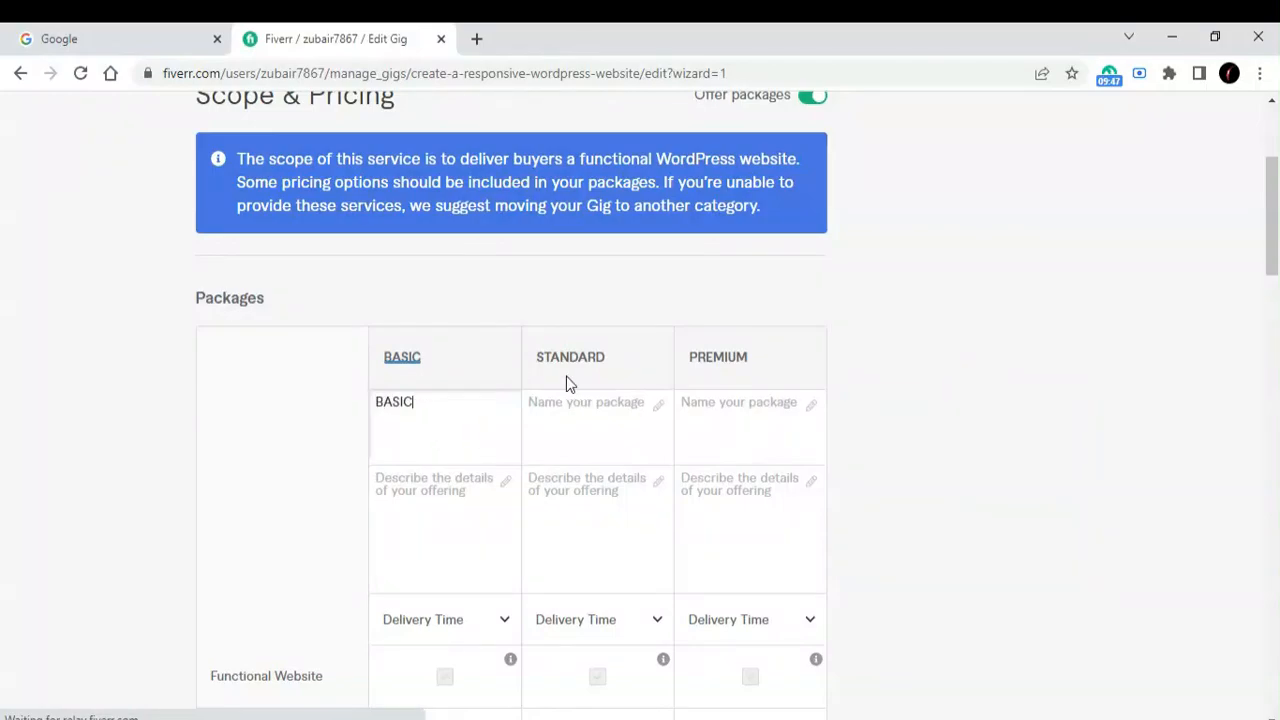
Copy the second column's heading text and use it to name the Standard package STANDARD
{"action": "double_click", "coordinate": [575, 356]}
{"action": "key", "text": "ctrl+c"}
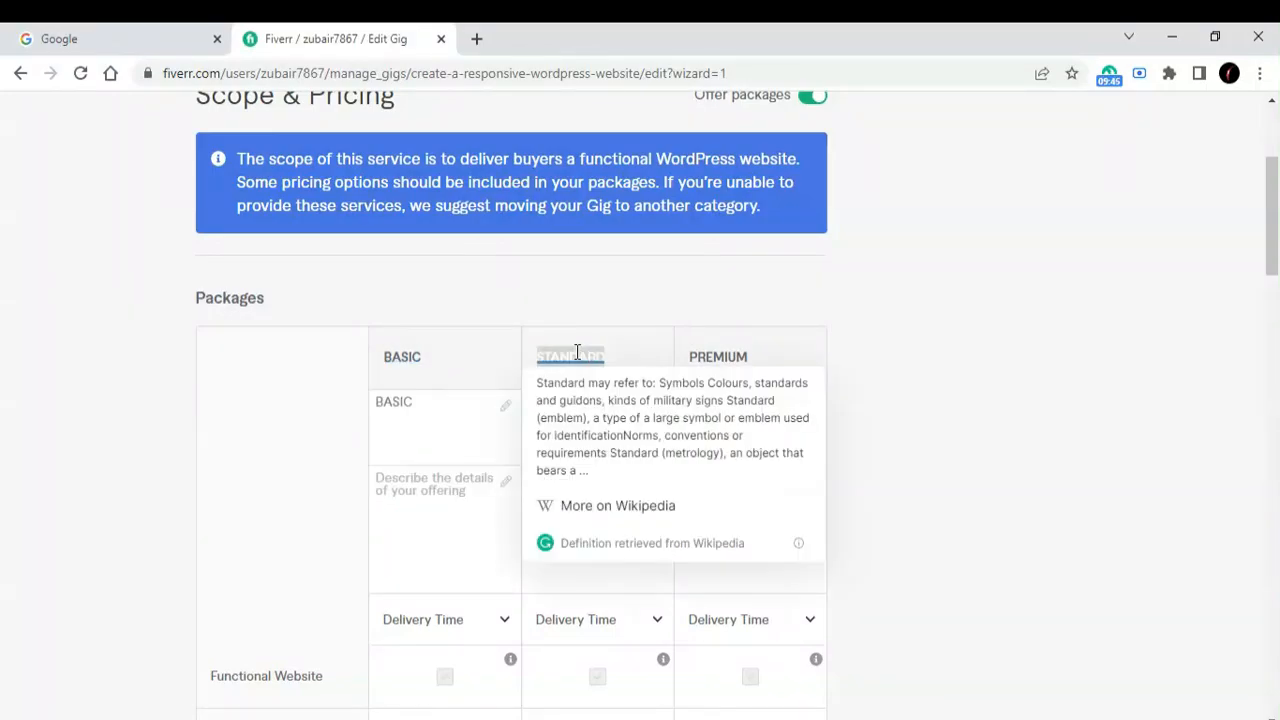
{"action": "left_click", "coordinate": [485, 411]}
{"action": "left_click", "coordinate": [539, 423]}
{"action": "key", "text": "ctrl+v"}
Copy the third column's heading text and use it to name the Premium package PREMIUM
{"action": "left_click", "coordinate": [710, 360]}
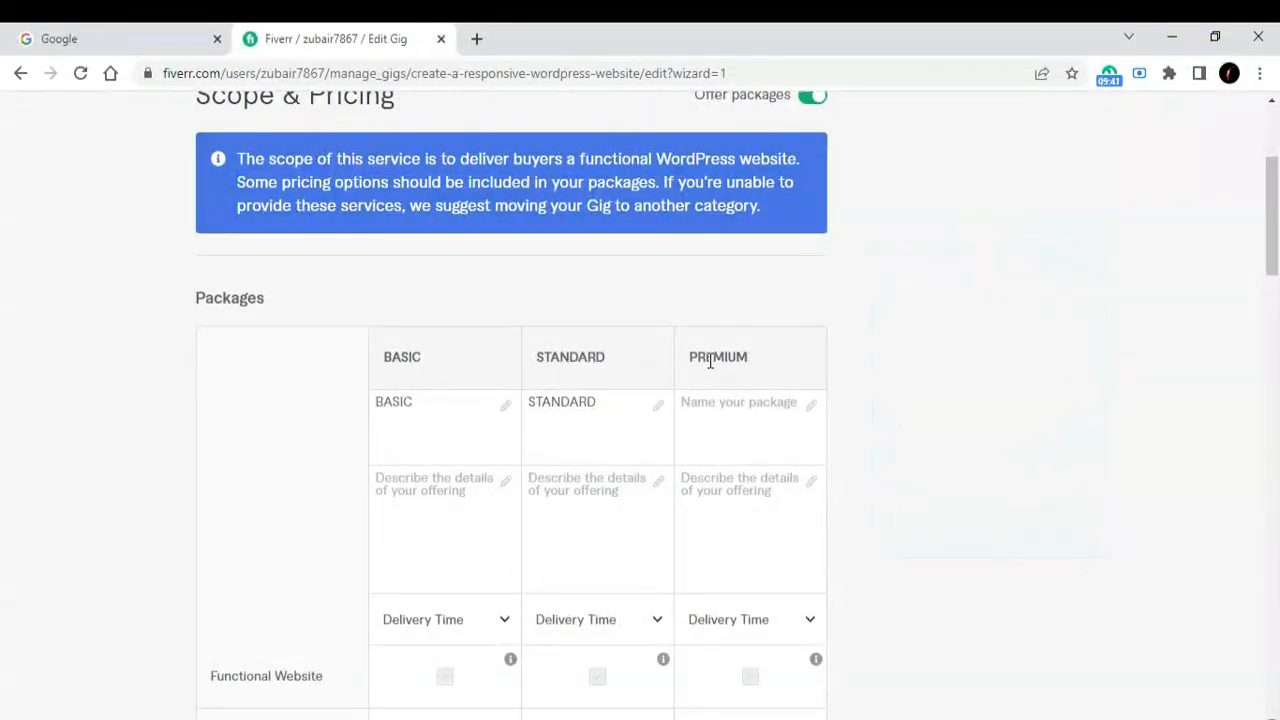
{"action": "double_click", "coordinate": [710, 360]}
{"action": "key", "text": "ctrl+c"}
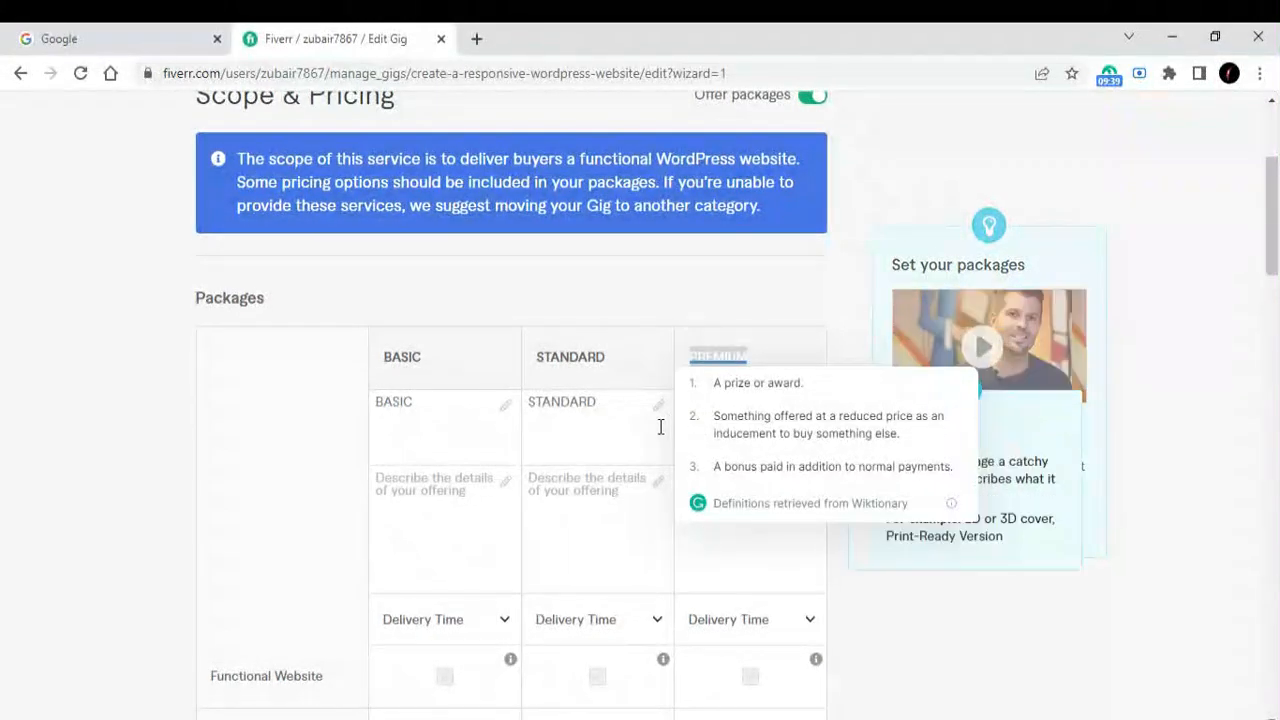
{"action": "left_click", "coordinate": [660, 426]}
{"action": "left_click", "coordinate": [681, 425]}
{"action": "key", "text": "ctrl+v"}
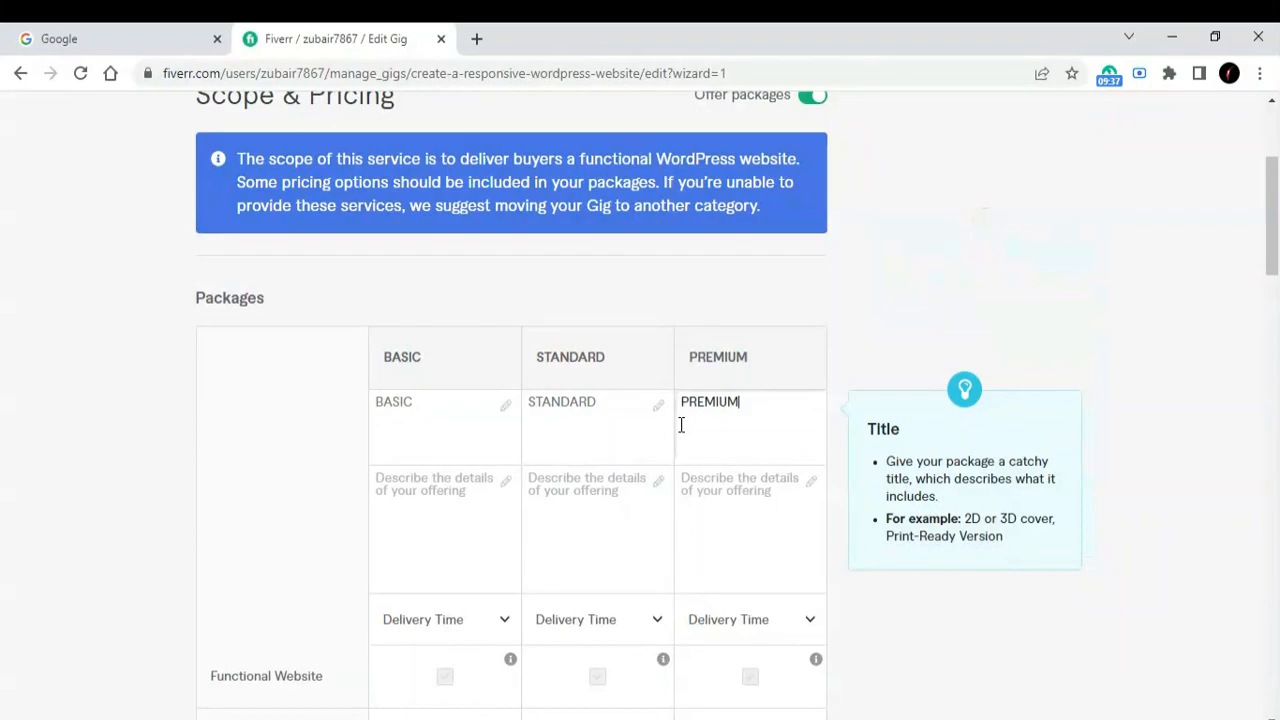
Open the Fiverr buyer marketplace in a separate browser tab and bring up the WordPress services listing
{"action": "left_click", "coordinate": [452, 511]}
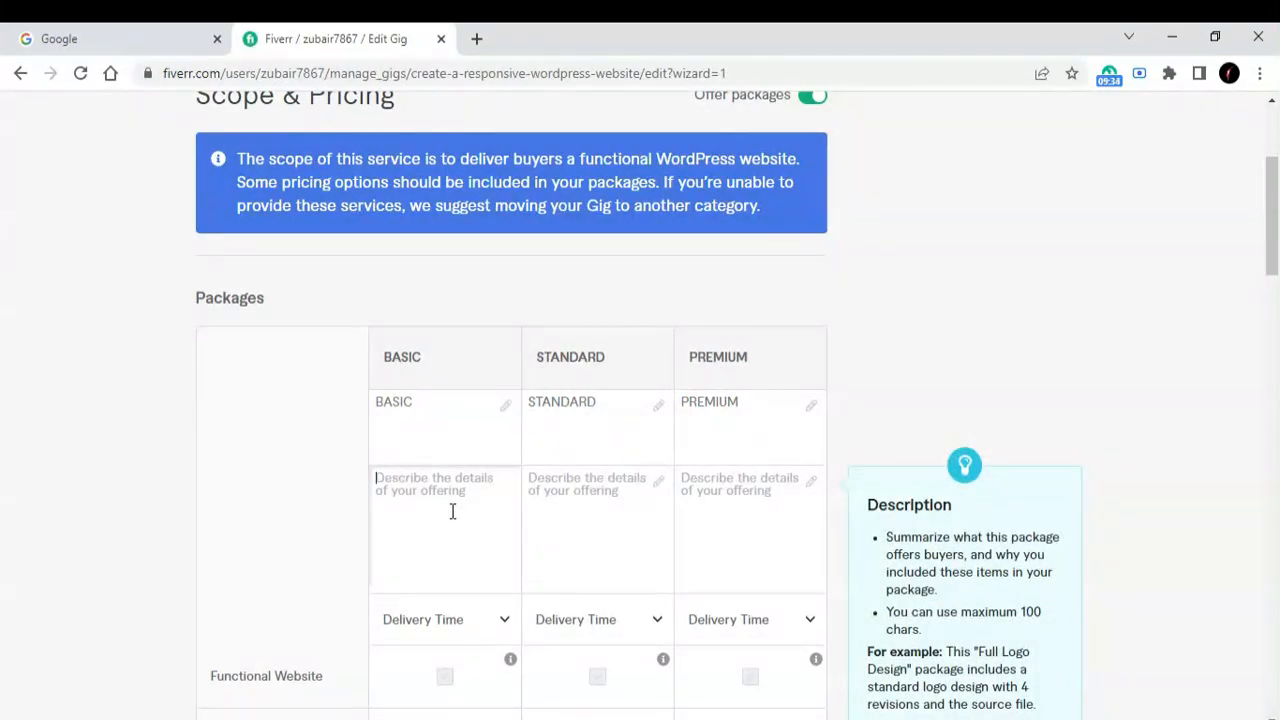
{"action": "scroll", "coordinate": [452, 511], "scroll_direction": "down", "scroll_amount": 3}
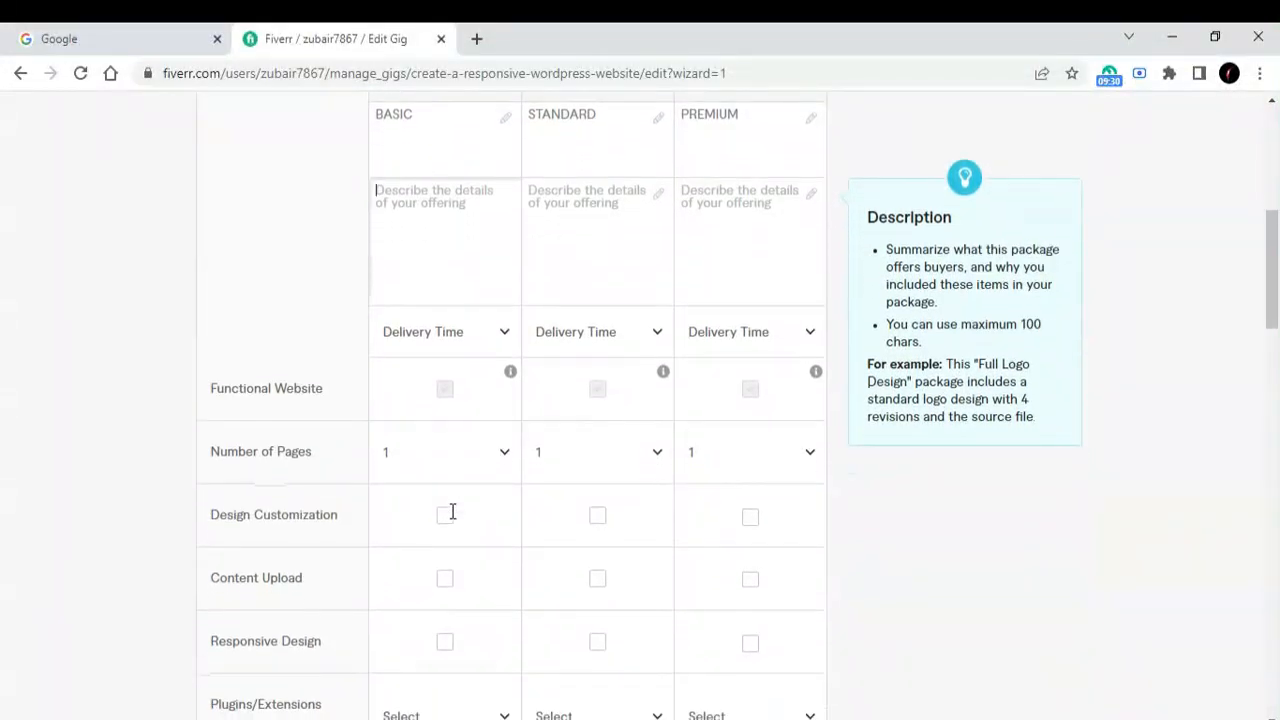
{"action": "scroll", "coordinate": [434, 330], "scroll_direction": "up", "scroll_amount": 1}
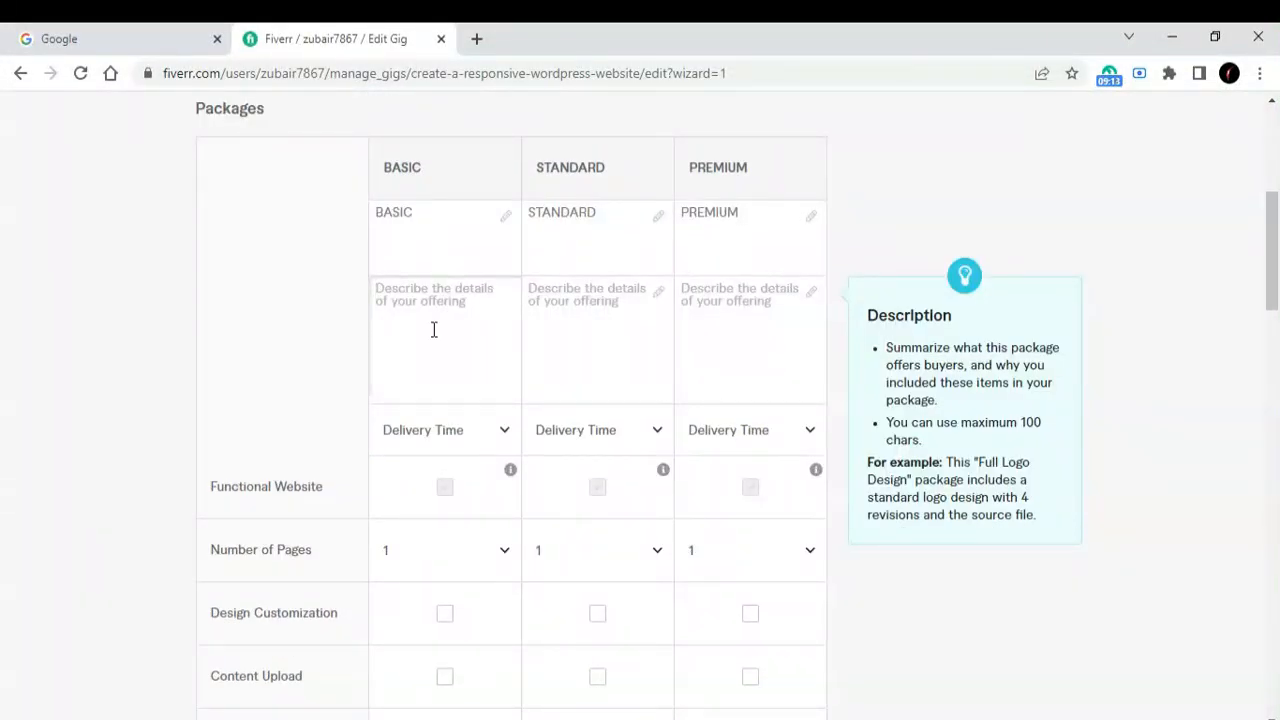
{"action": "scroll", "coordinate": [434, 330], "scroll_direction": "up", "scroll_amount": 5}
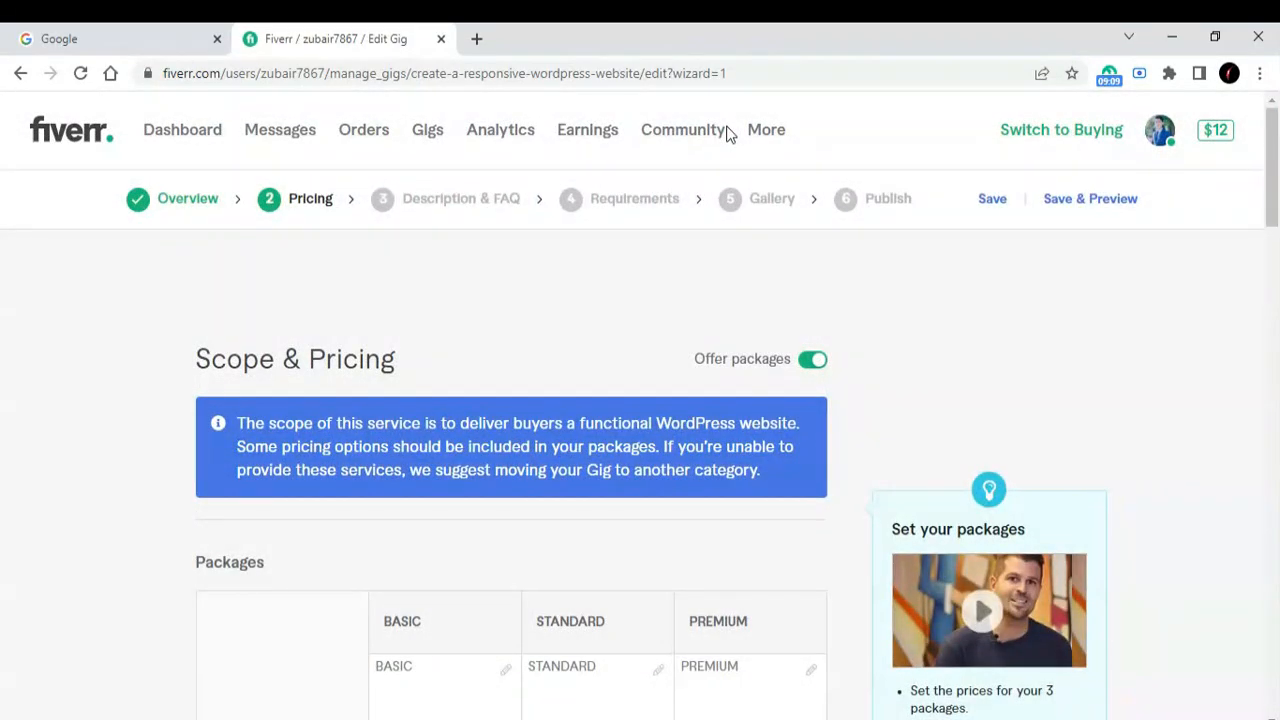
{"action": "left_click", "coordinate": [1160, 130]}
{"action": "left_click", "coordinate": [1040, 140]}
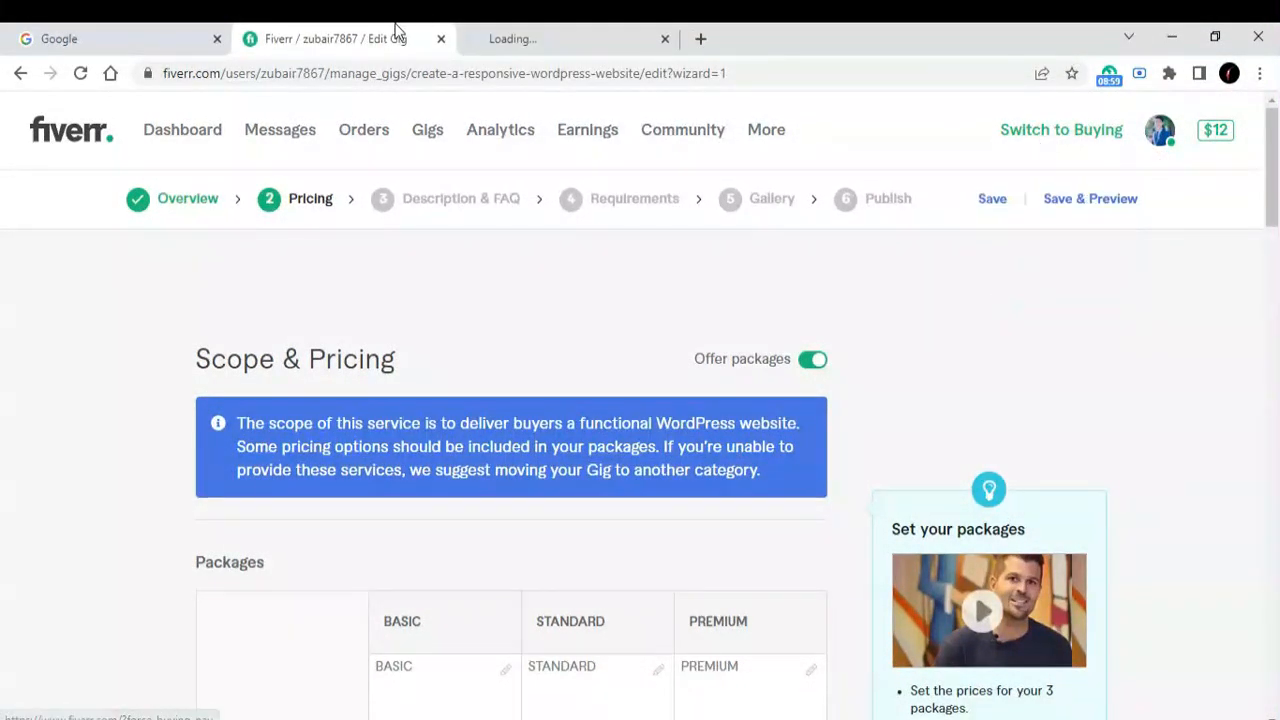
{"action": "left_click", "coordinate": [498, 32]}
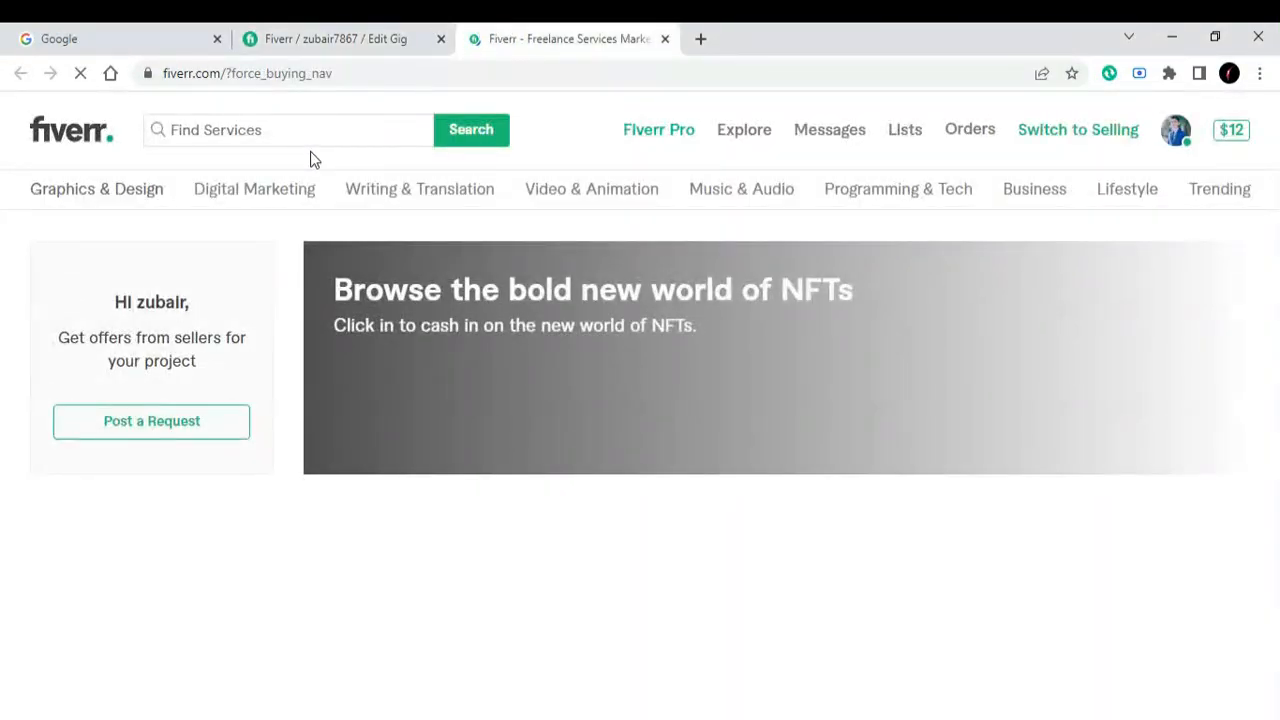
{"action": "left_click", "coordinate": [314, 133]}
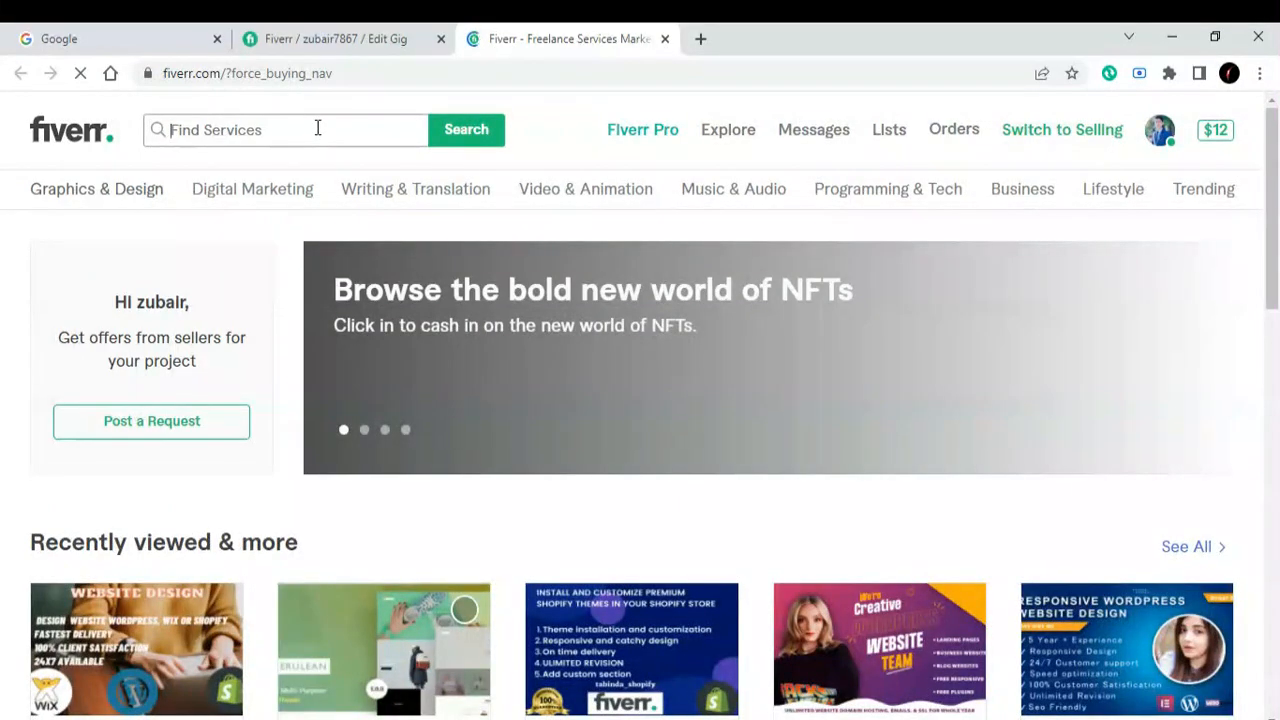
{"action": "type", "text": "wordpre"}
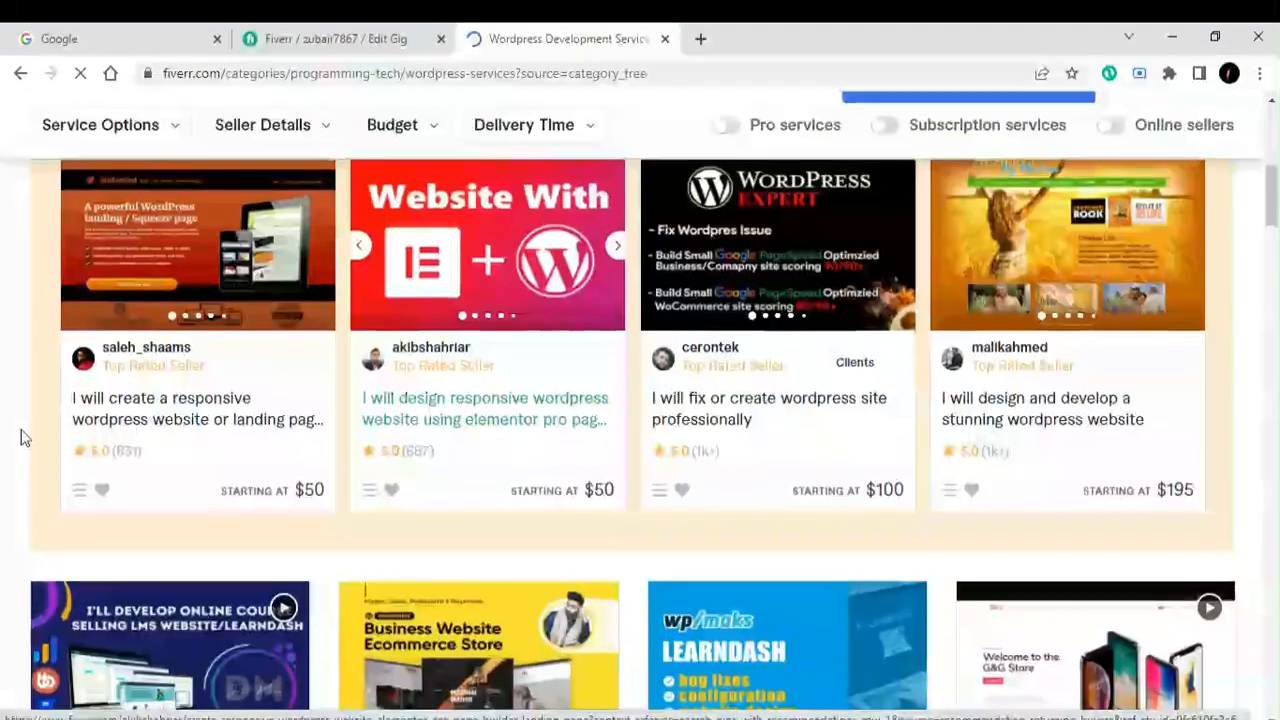
Open the WordPress LMS website, modern WordPress website design and LearnDash plugin setup gigs in separate browser tabs
{"action": "scroll", "coordinate": [22, 437], "scroll_direction": "down", "scroll_amount": 3}
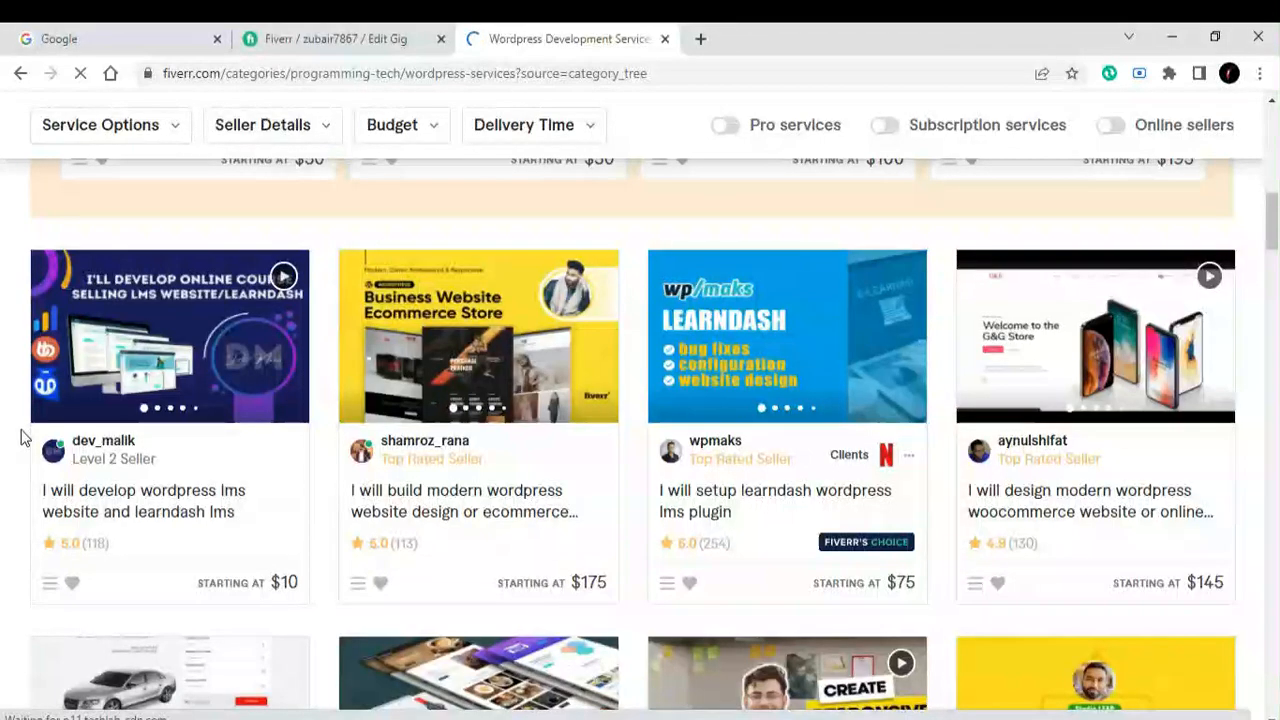
{"action": "left_click", "coordinate": [157, 495]}
{"action": "left_click", "coordinate": [420, 520]}
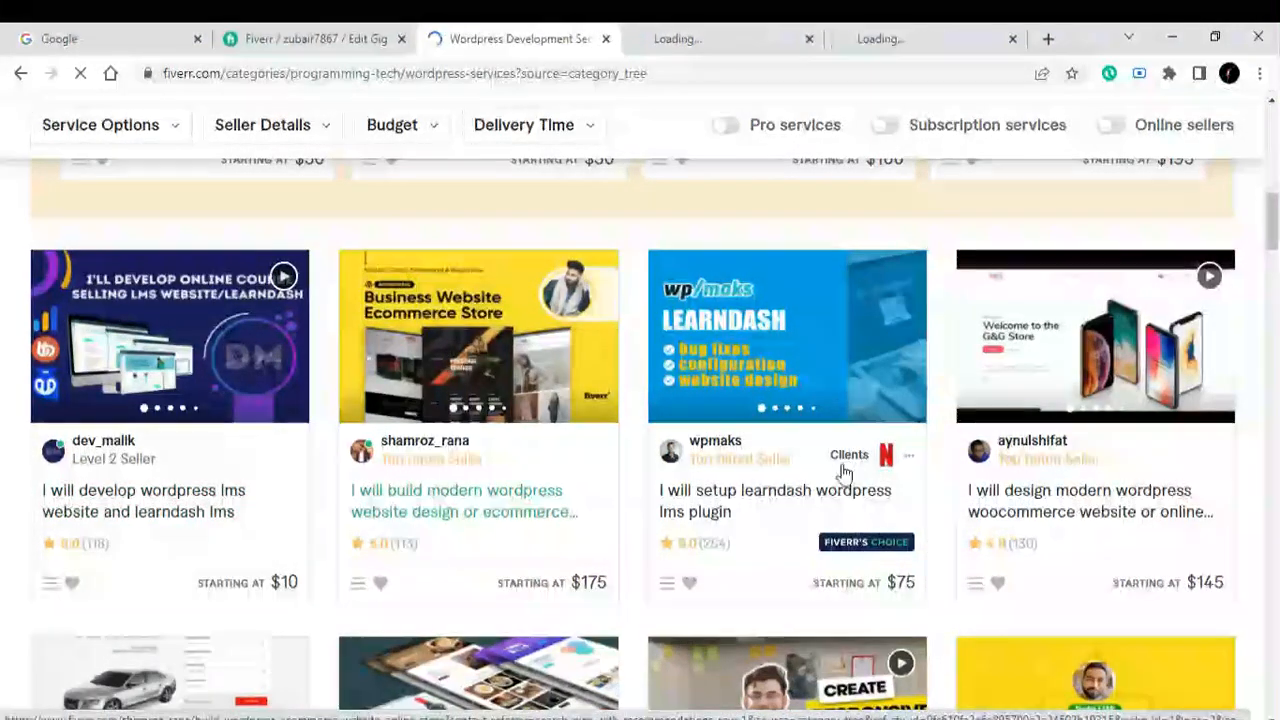
{"action": "left_click", "coordinate": [741, 505]}
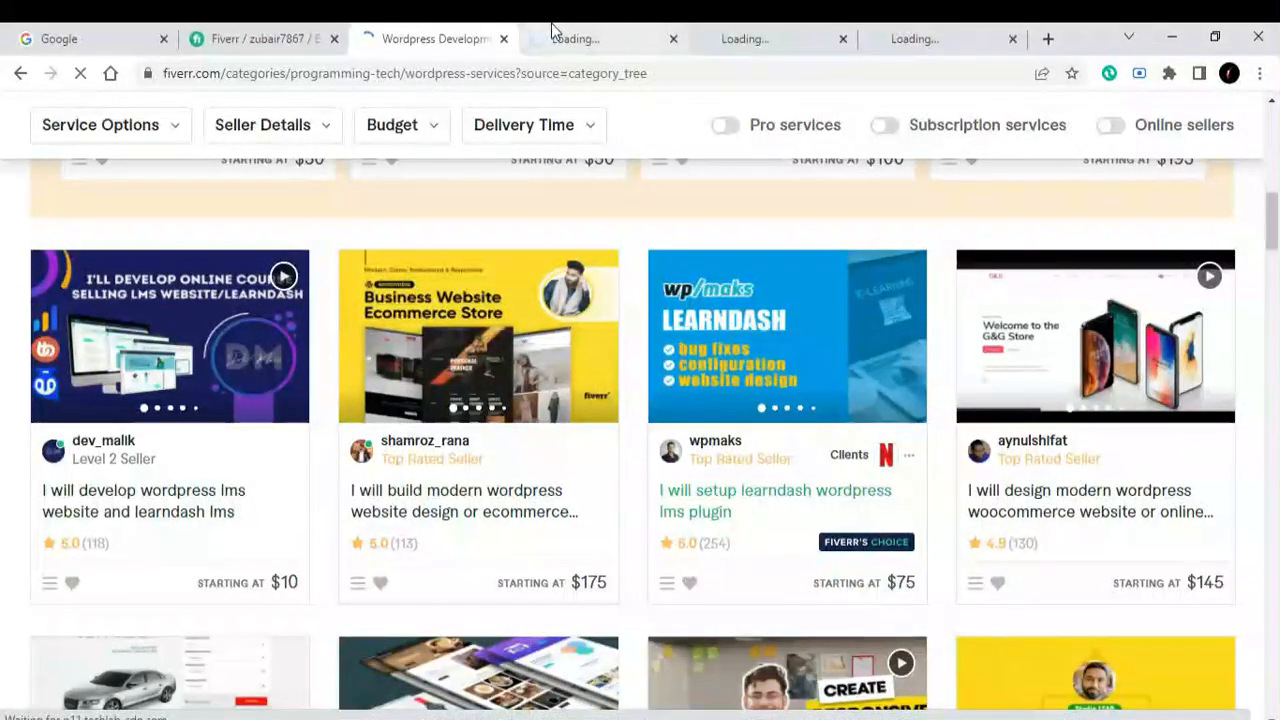
Check the LMS gig's Basic package, and copy the Basic package description from the modern WordPress website design gig
{"action": "left_click", "coordinate": [552, 30]}
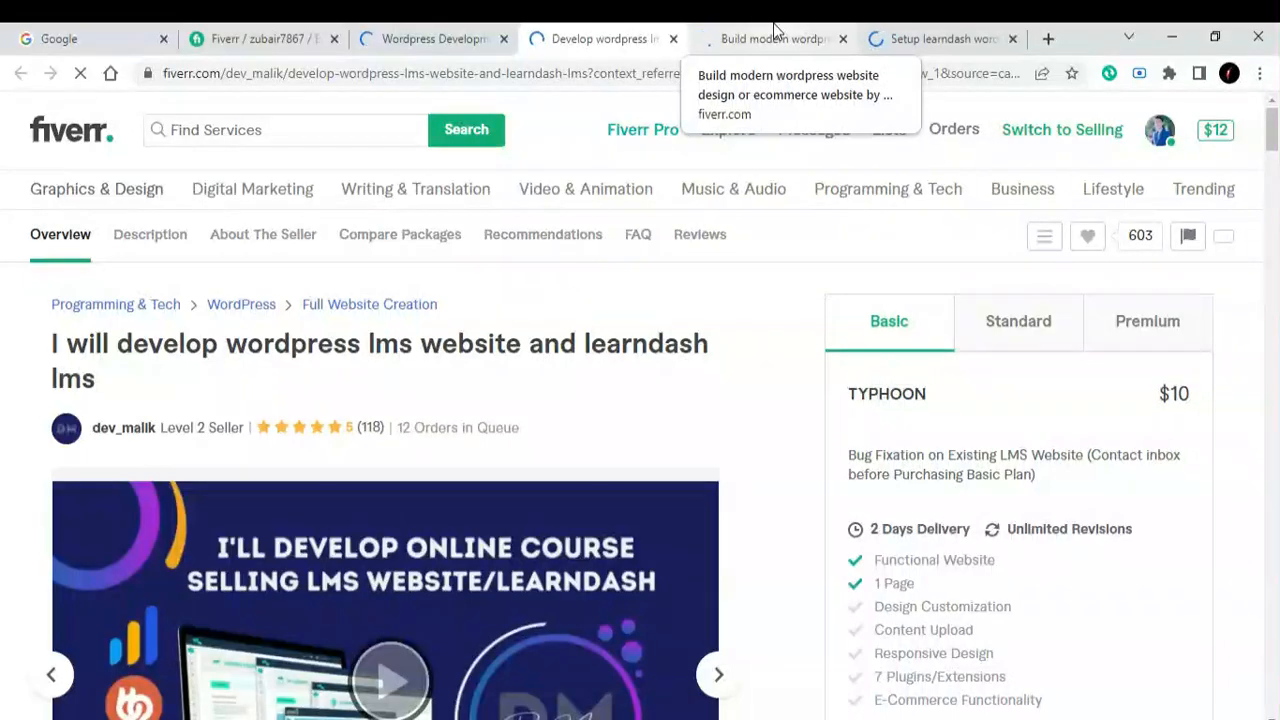
{"action": "left_click", "coordinate": [775, 38]}
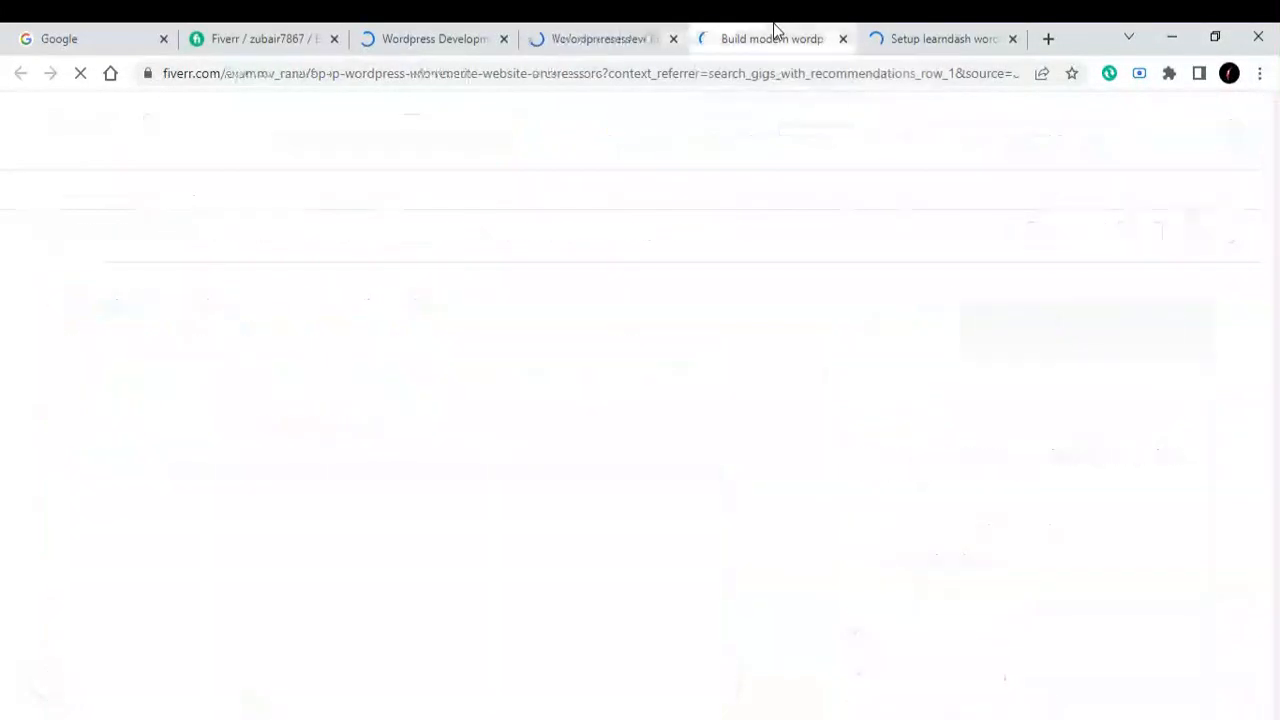
{"action": "left_click_drag", "start_coordinate": [846, 440], "coordinate": [1142, 458]}
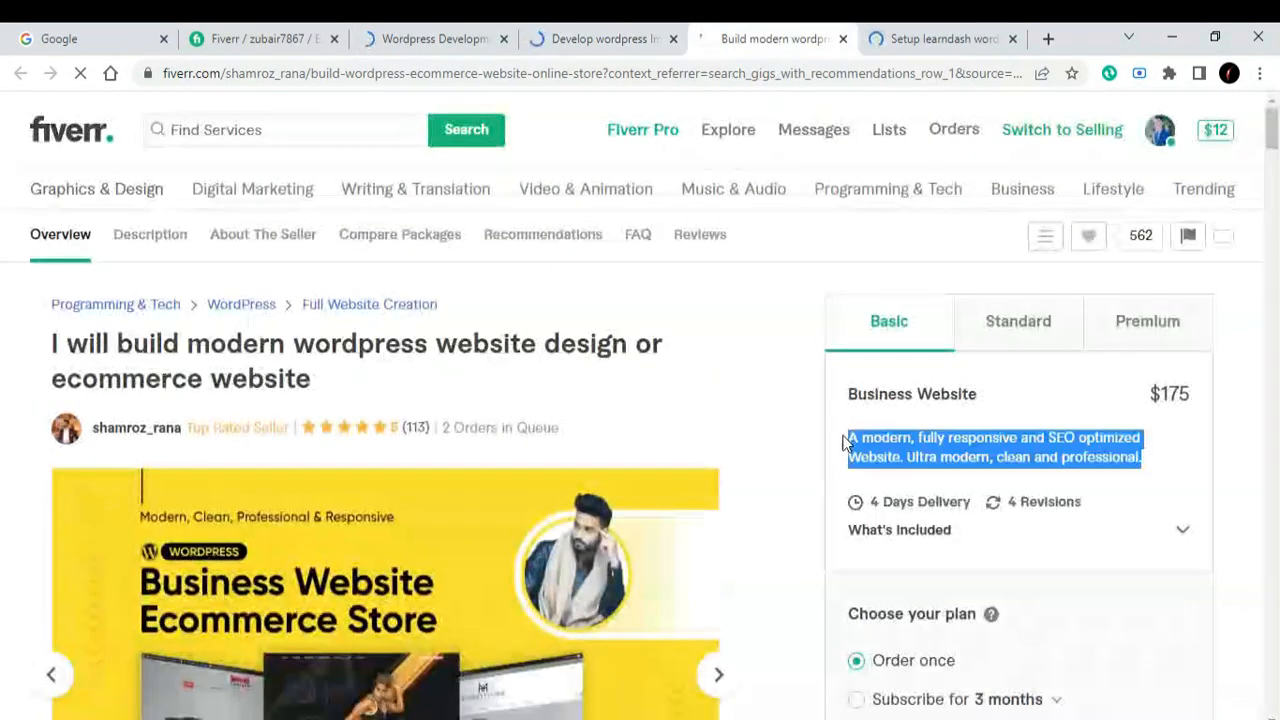
Describe Basic as "A modern, fully responsive website", with Standard adding "SEO optimized" and Premium also adding "Ultra modern, clean and professional."
{"action": "left_click", "coordinate": [264, 38]}
{"action": "scroll", "coordinate": [480, 384], "scroll_direction": "down", "scroll_amount": 2}
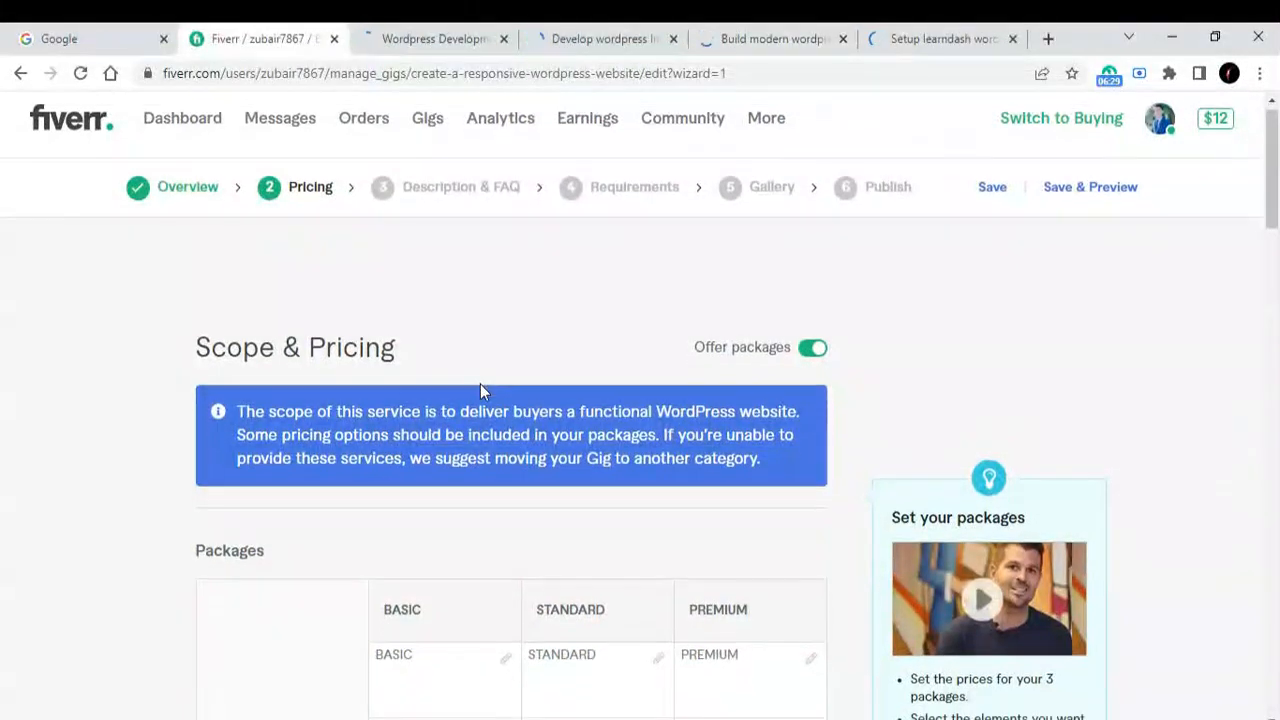
{"action": "left_click", "coordinate": [445, 463]}
{"action": "type", "text": "A modern, fully responsive and"}
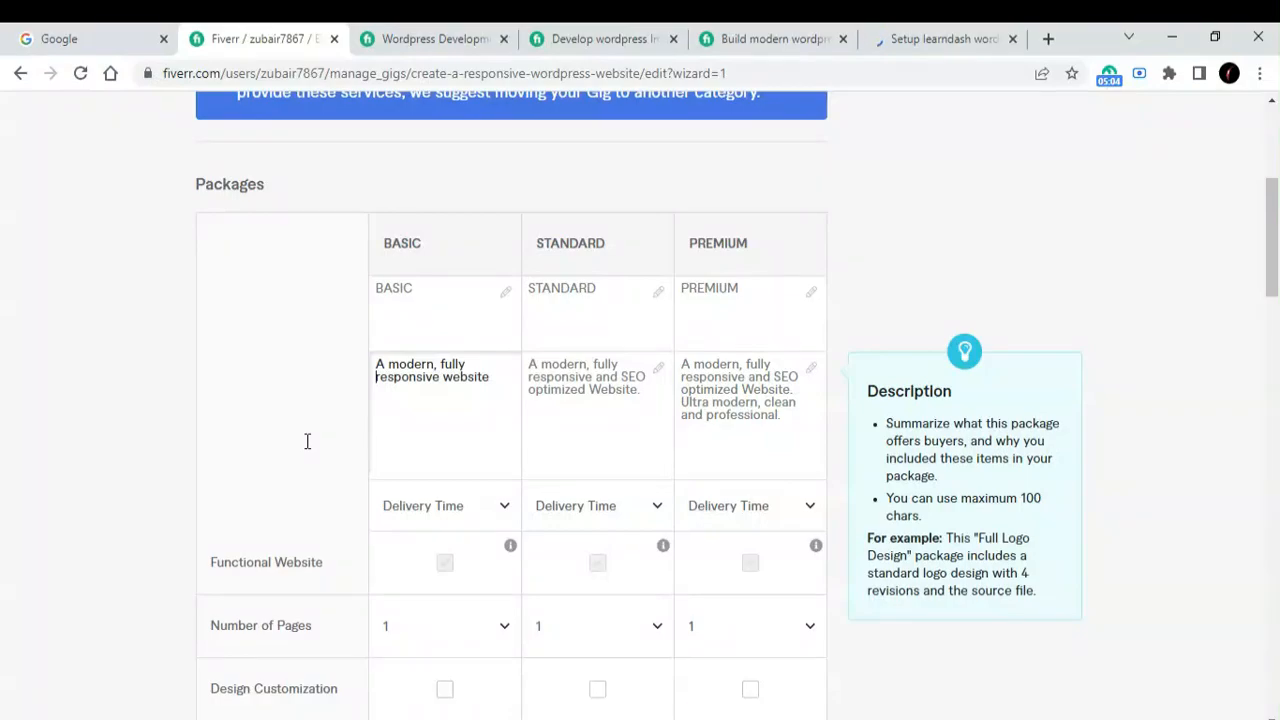
{"action": "left_click", "coordinate": [308, 445]}
Set the delivery time to 1 day for Basic, 3 days for Standard and 5 days for Premium
{"action": "scroll", "coordinate": [308, 447], "scroll_direction": "down", "scroll_amount": 1}
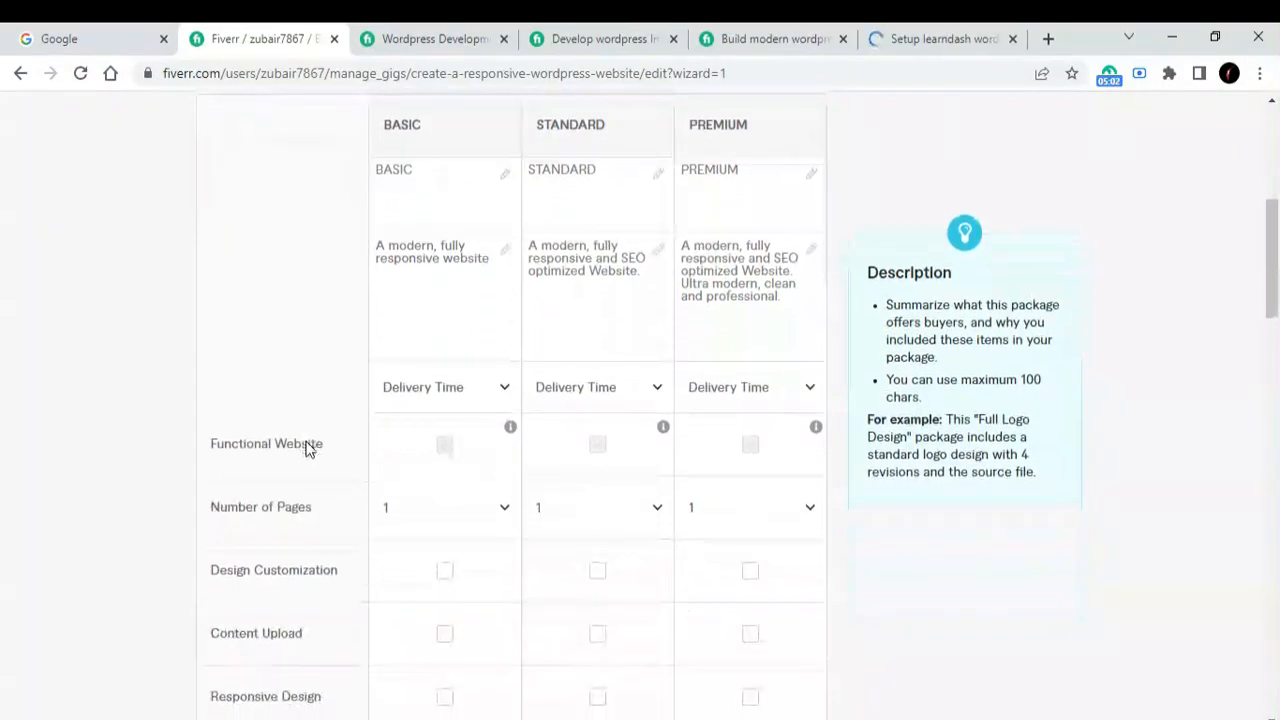
{"action": "left_click", "coordinate": [420, 390]}
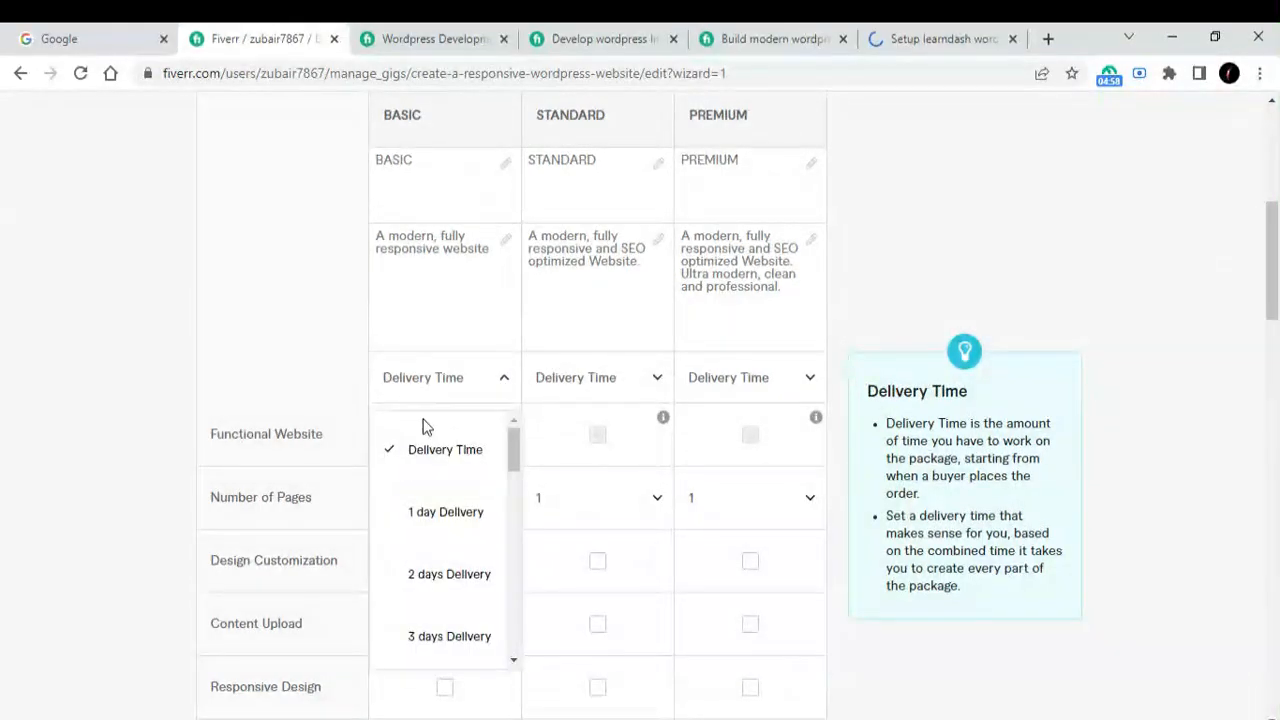
{"action": "left_click", "coordinate": [430, 524]}
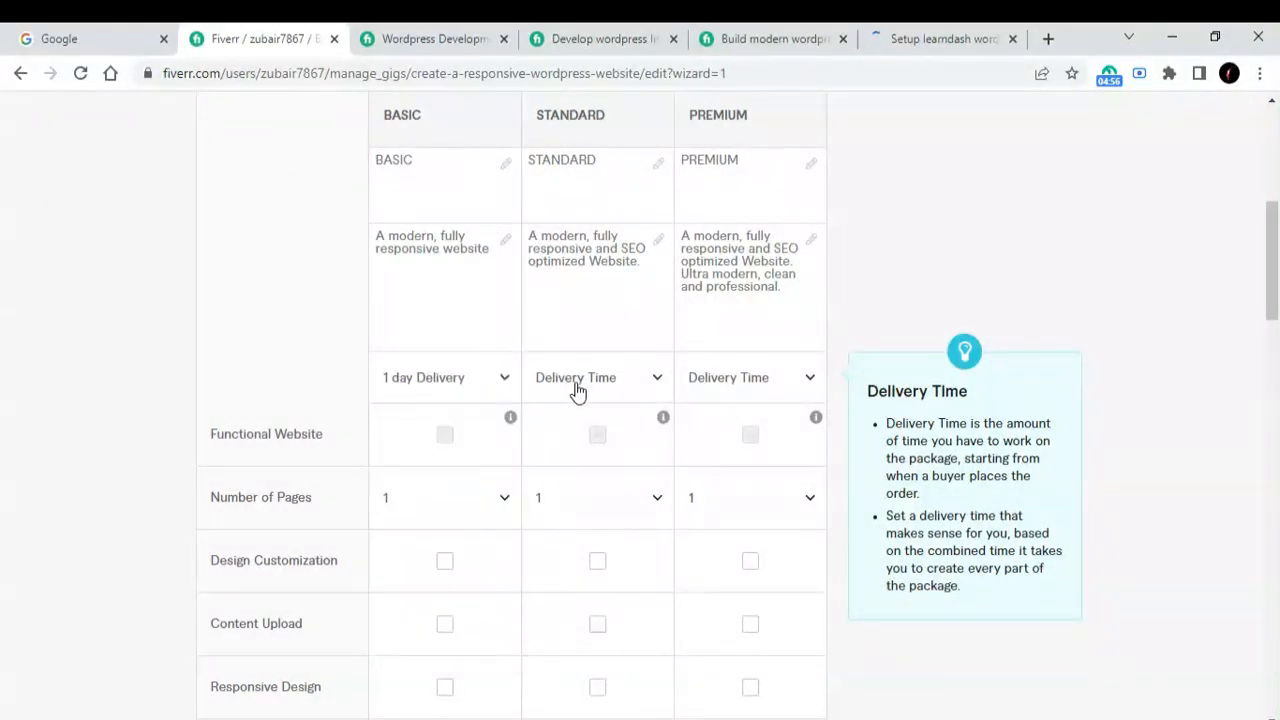
{"action": "left_click", "coordinate": [577, 388]}
{"action": "left_click", "coordinate": [587, 637]}
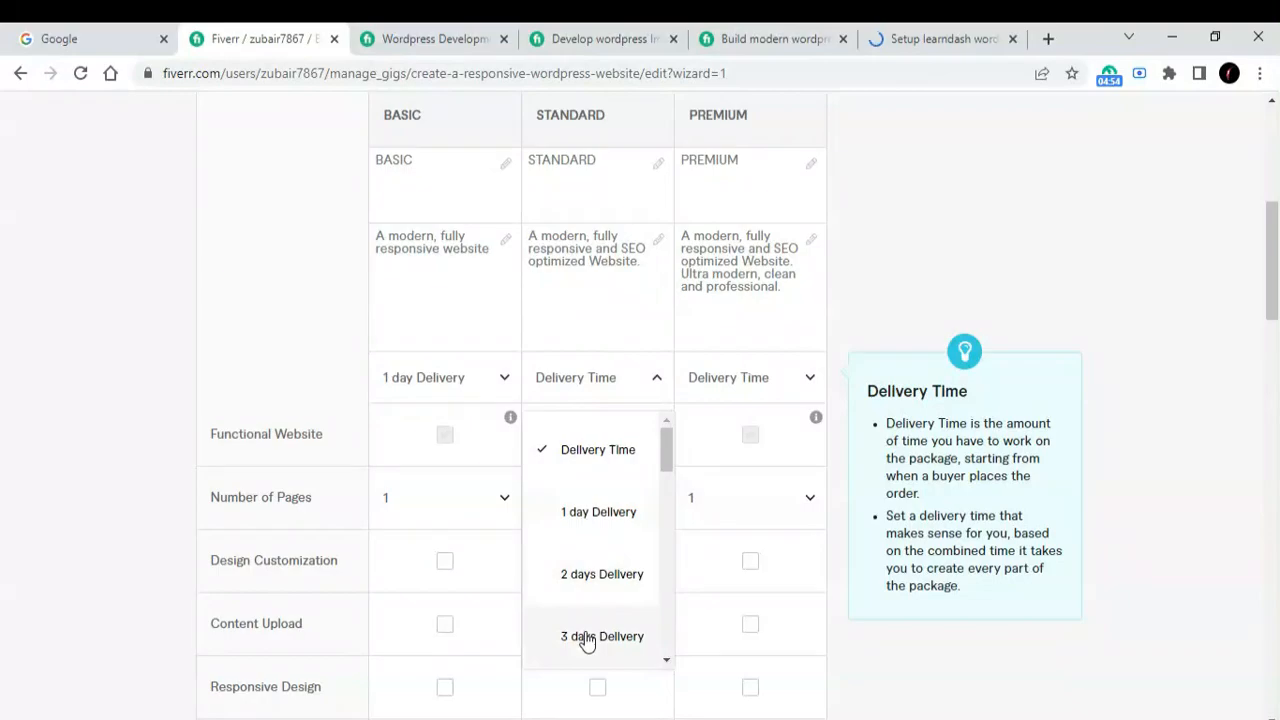
{"action": "left_click", "coordinate": [758, 377]}
{"action": "scroll", "coordinate": [749, 457], "scroll_direction": "down", "scroll_amount": 3}
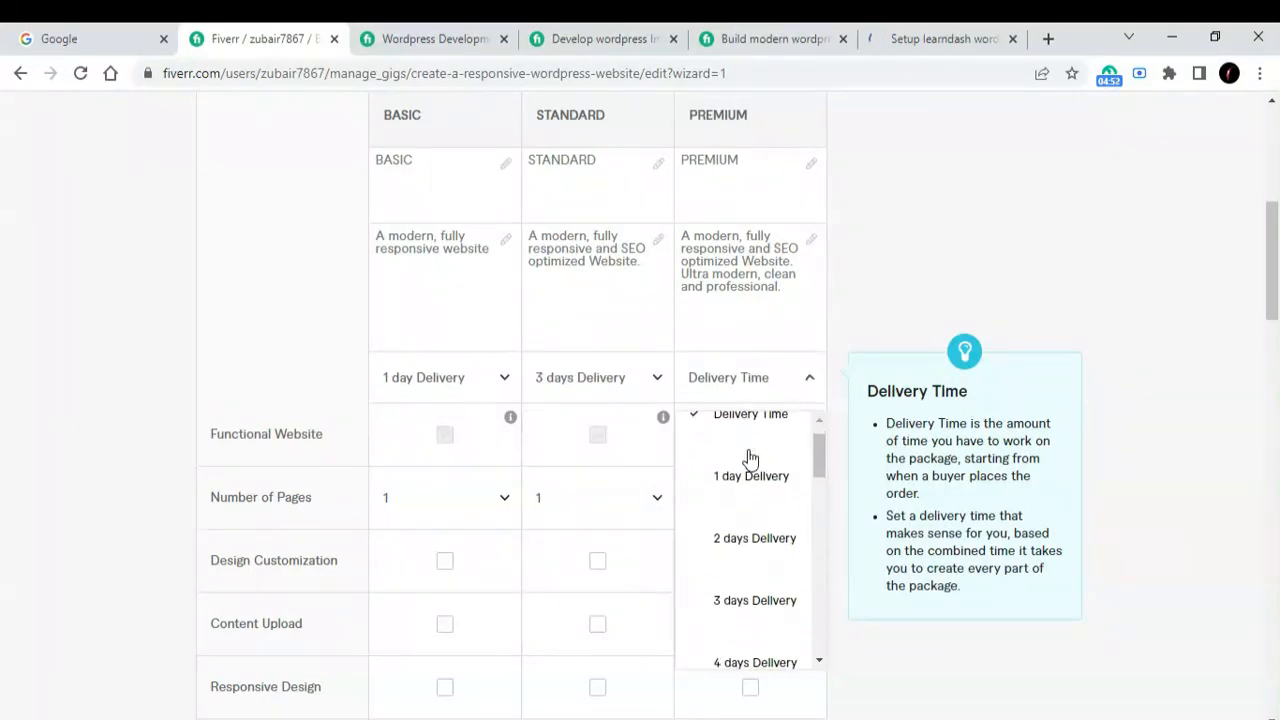
{"action": "left_click", "coordinate": [740, 533]}
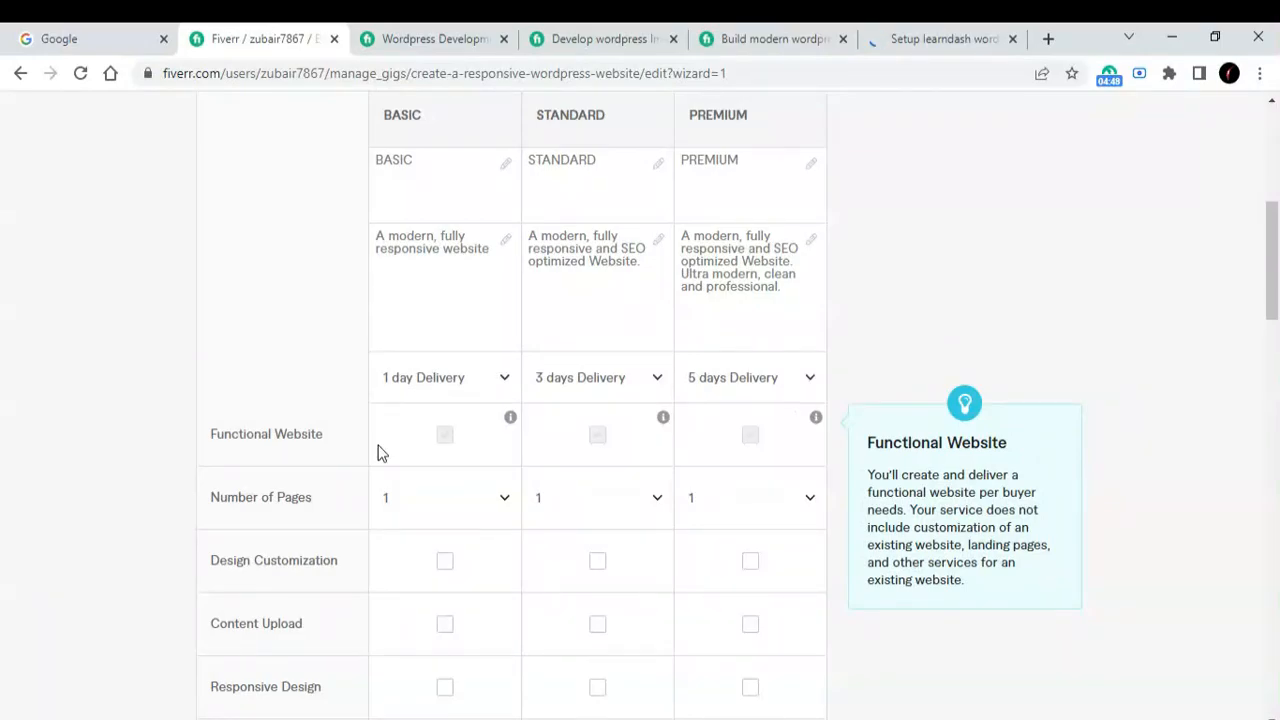
Set the number of revisions to UNLIMITED for the Standard and Premium packages
{"action": "scroll", "coordinate": [459, 439], "scroll_direction": "down", "scroll_amount": 1}
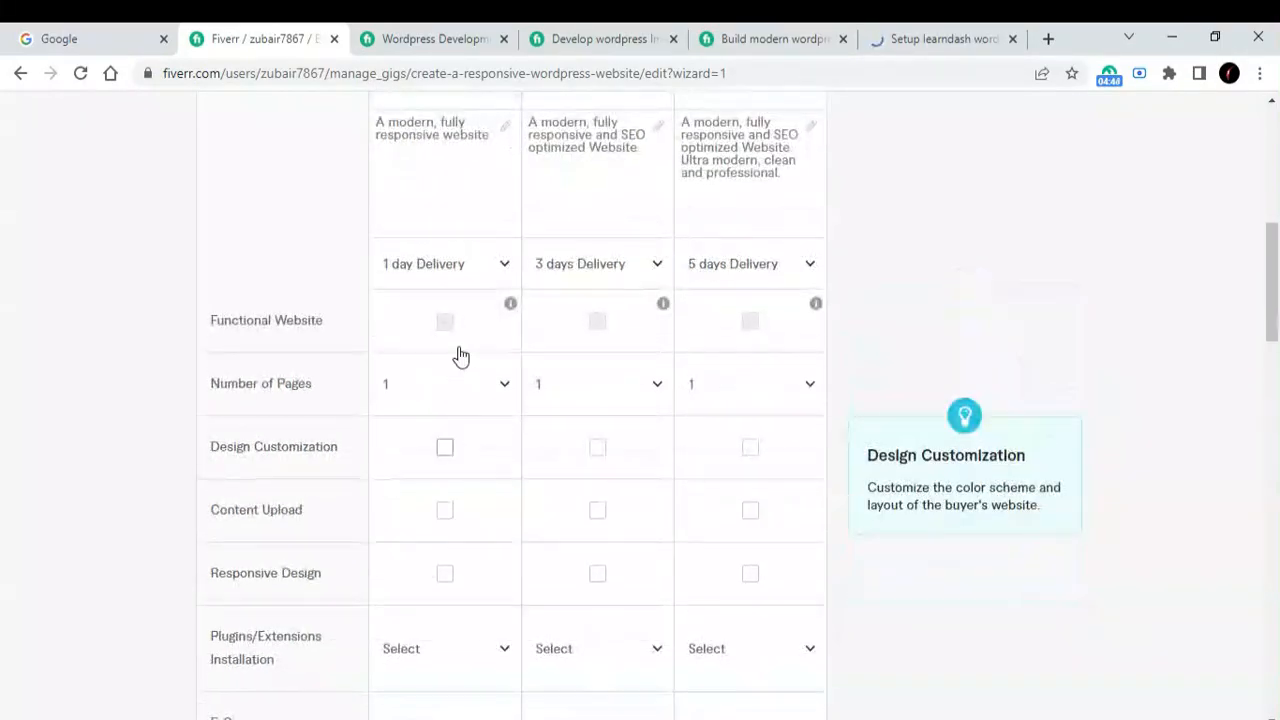
{"action": "scroll", "coordinate": [445, 370], "scroll_direction": "down", "scroll_amount": 1}
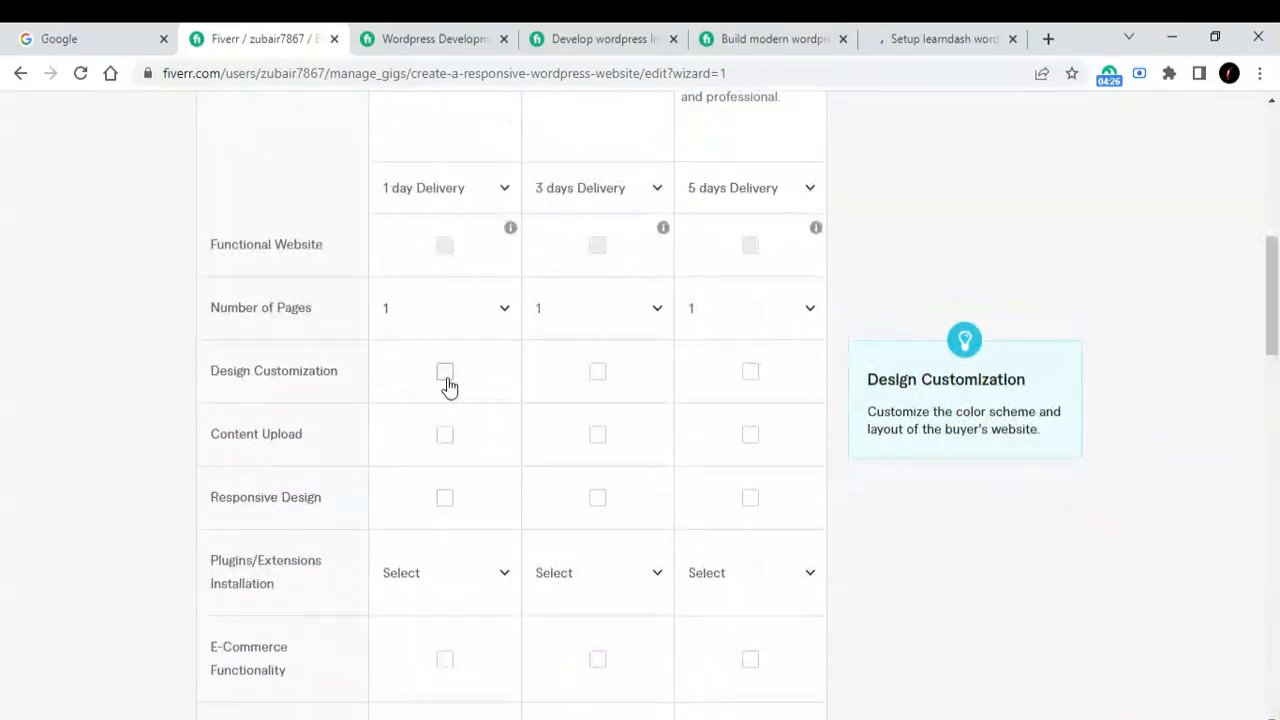
{"action": "scroll", "coordinate": [448, 385], "scroll_direction": "down", "scroll_amount": 1}
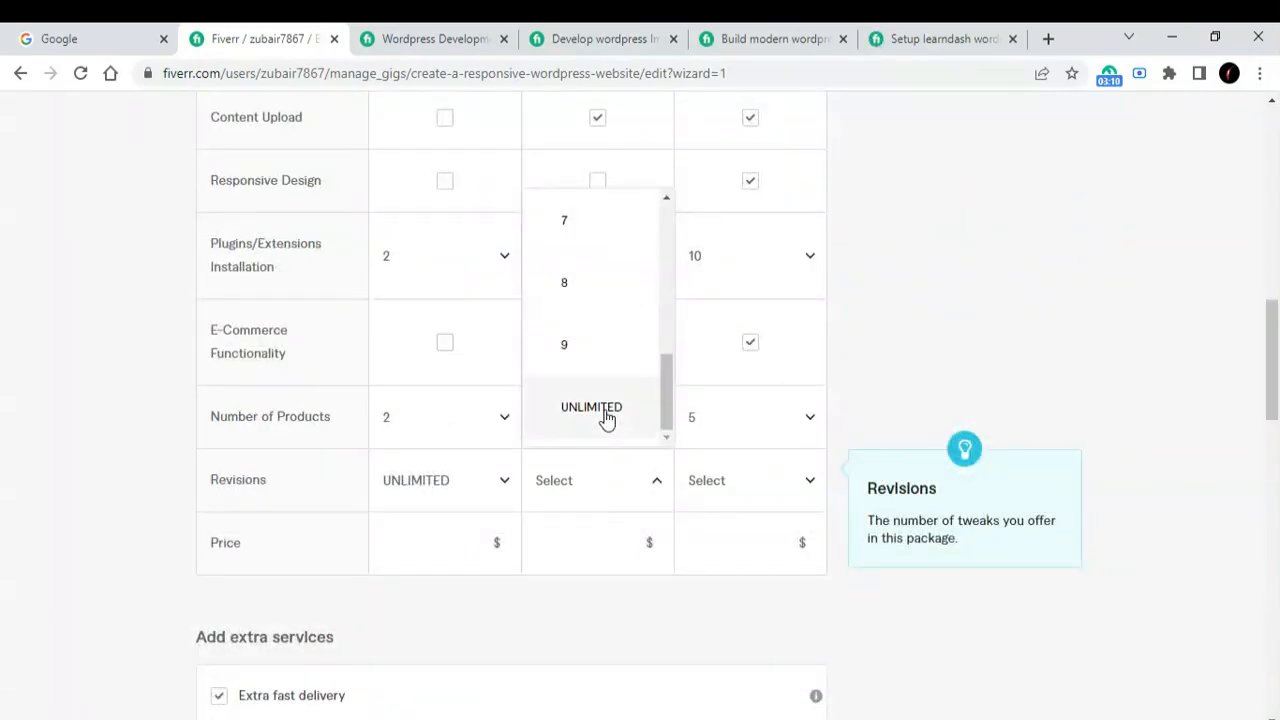
{"action": "left_click", "coordinate": [606, 418]}
{"action": "left_click", "coordinate": [722, 494]}
{"action": "scroll", "coordinate": [729, 435], "scroll_direction": "down", "scroll_amount": 5}
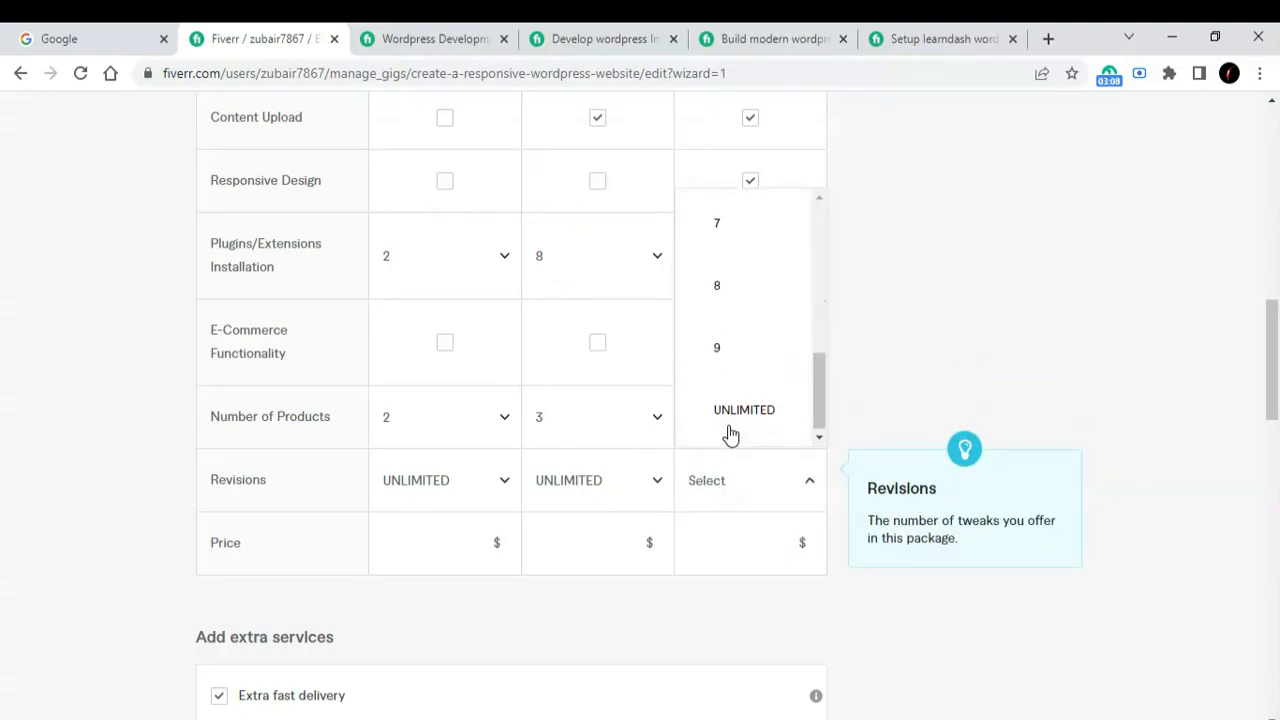
{"action": "left_click", "coordinate": [745, 410]}
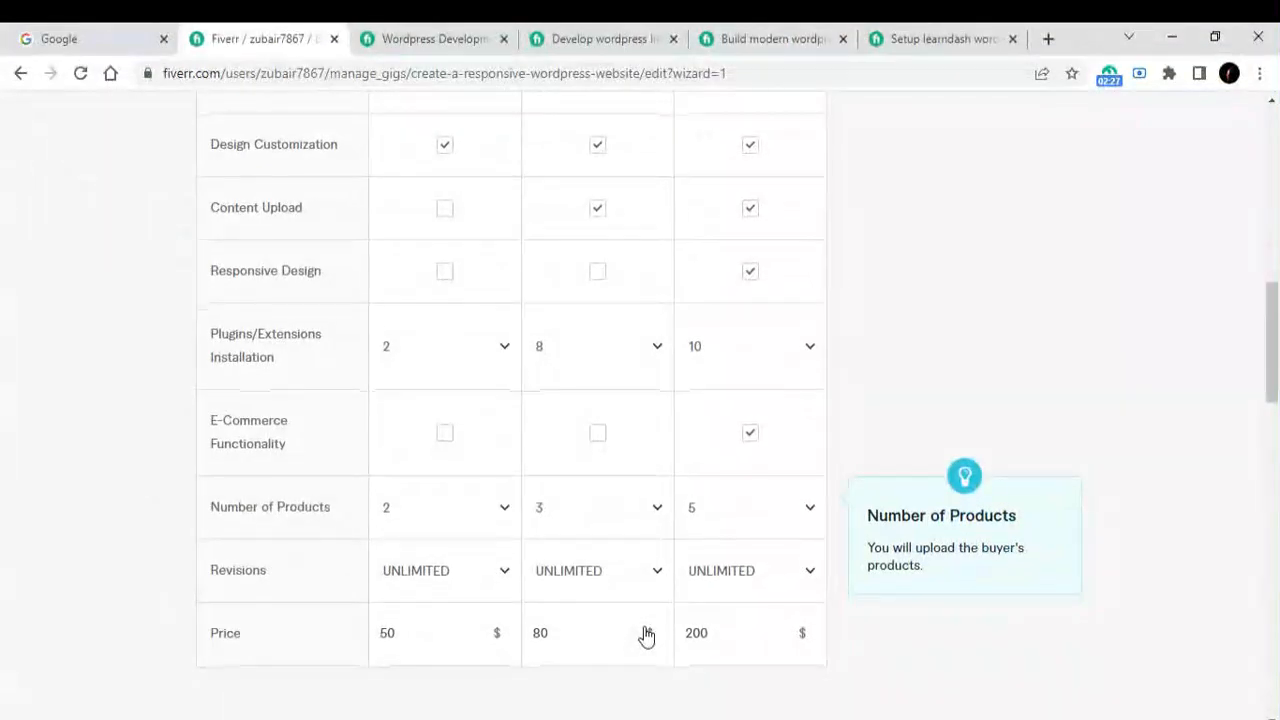
Save the package pricing and extra services, and continue to the gig's description and FAQ
{"action": "scroll", "coordinate": [646, 634], "scroll_direction": "down", "scroll_amount": 3}
{"action": "scroll", "coordinate": [646, 634], "scroll_direction": "down", "scroll_amount": 3}
{"action": "scroll", "coordinate": [646, 634], "scroll_direction": "up", "scroll_amount": 1}
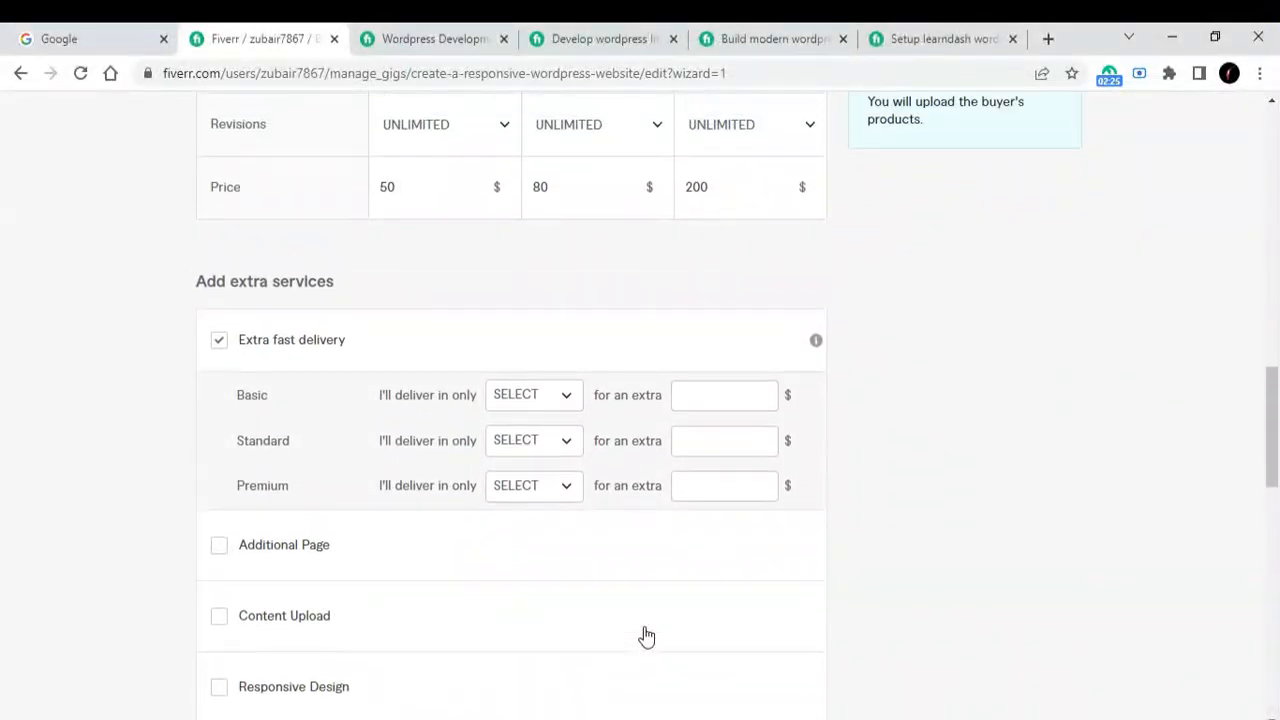
{"action": "scroll", "coordinate": [658, 550], "scroll_direction": "down", "scroll_amount": 2}
{"action": "scroll", "coordinate": [386, 258], "scroll_direction": "down", "scroll_amount": 3}
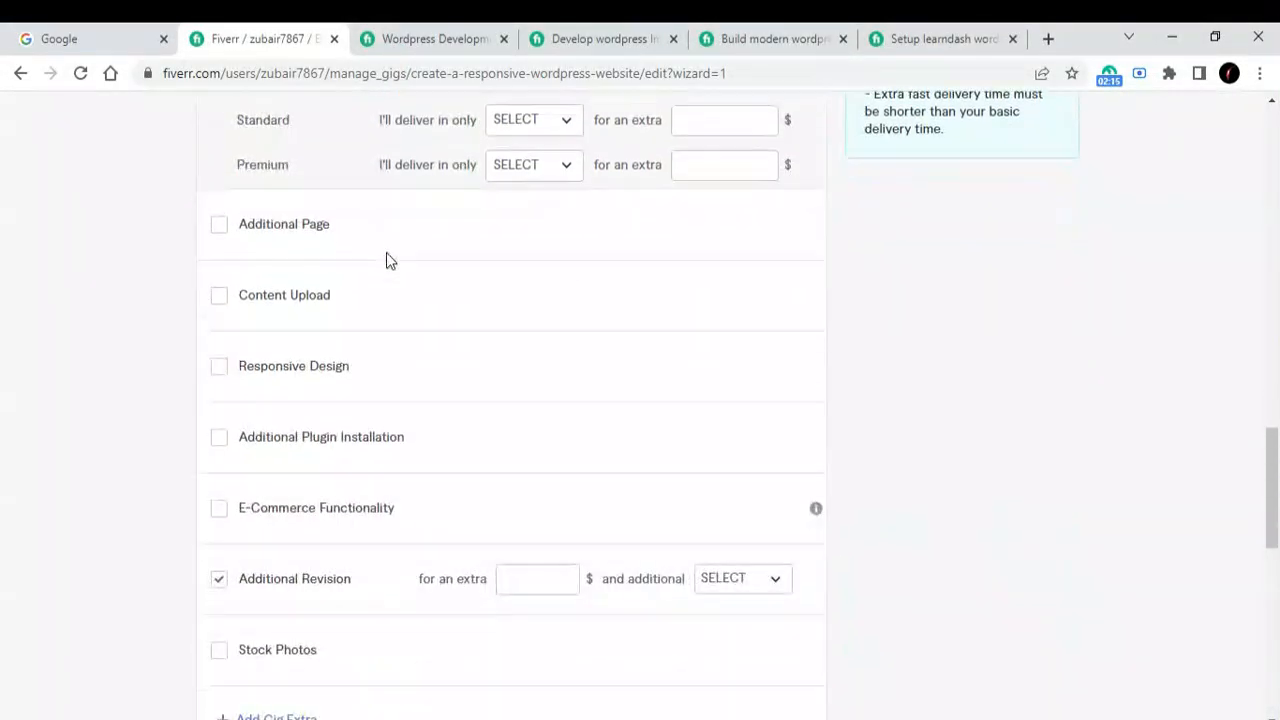
{"action": "scroll", "coordinate": [386, 258], "scroll_direction": "down", "scroll_amount": 2}
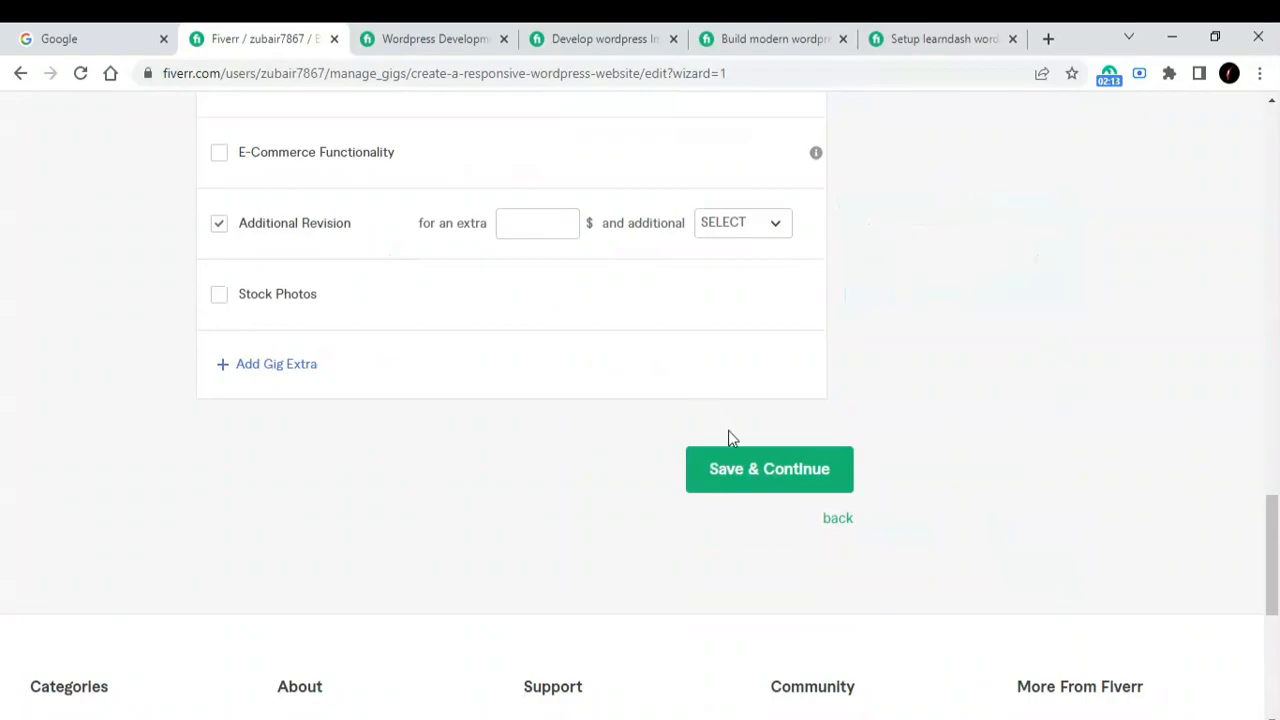
{"action": "left_click", "coordinate": [757, 482]}
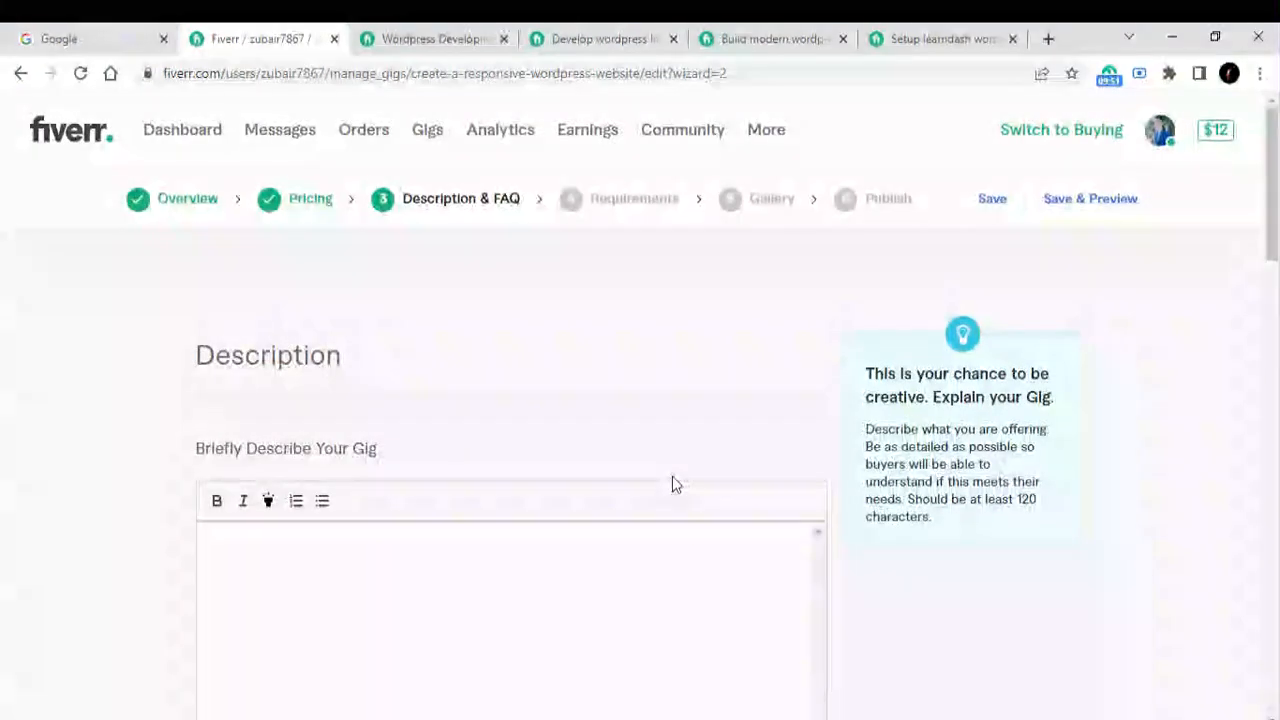
Review the empty description section, and read the About This Gig text of the WordPress LMS gig for reference
{"action": "scroll", "coordinate": [675, 484], "scroll_direction": "down", "scroll_amount": 2}
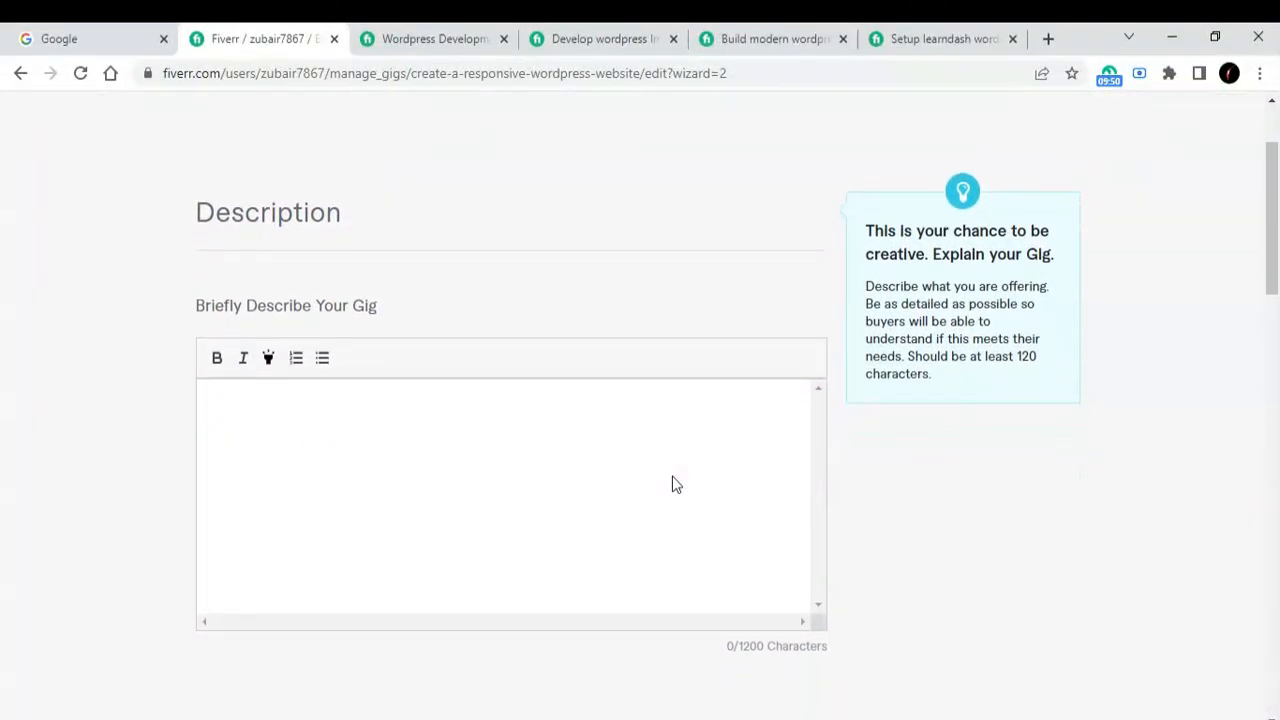
{"action": "scroll", "coordinate": [675, 484], "scroll_direction": "down", "scroll_amount": 1}
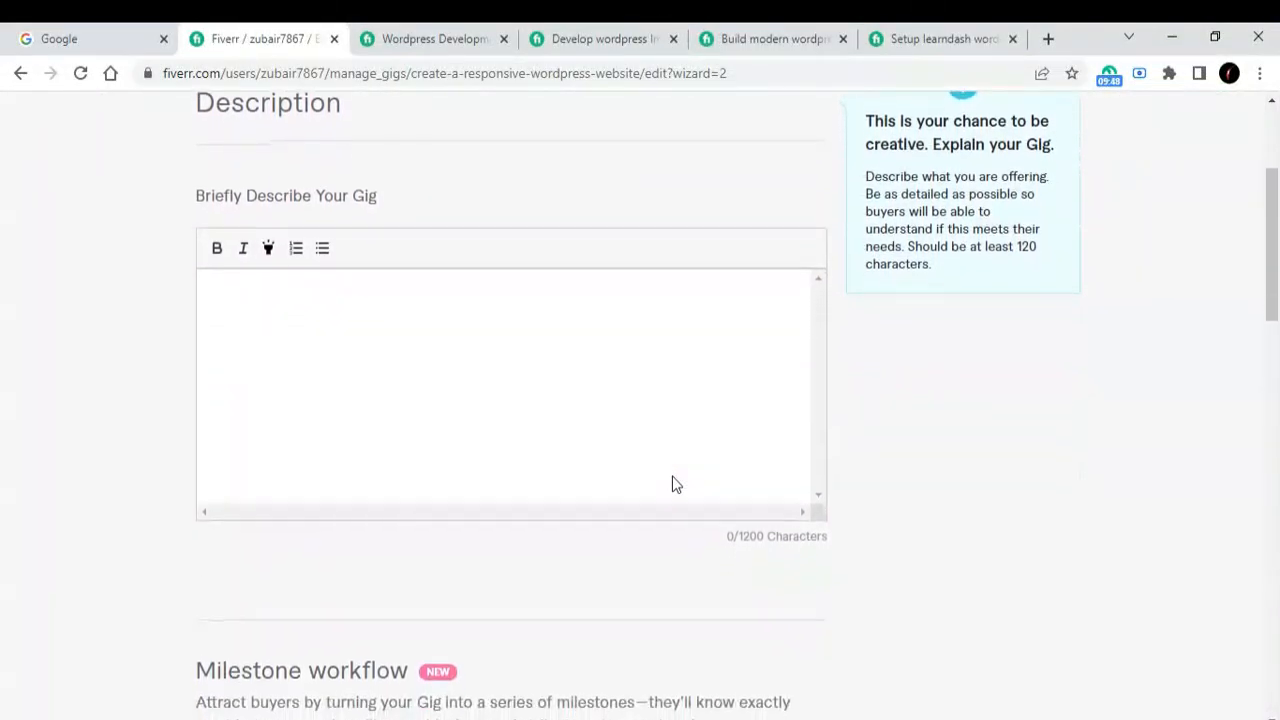
{"action": "scroll", "coordinate": [672, 484], "scroll_direction": "down", "scroll_amount": 2}
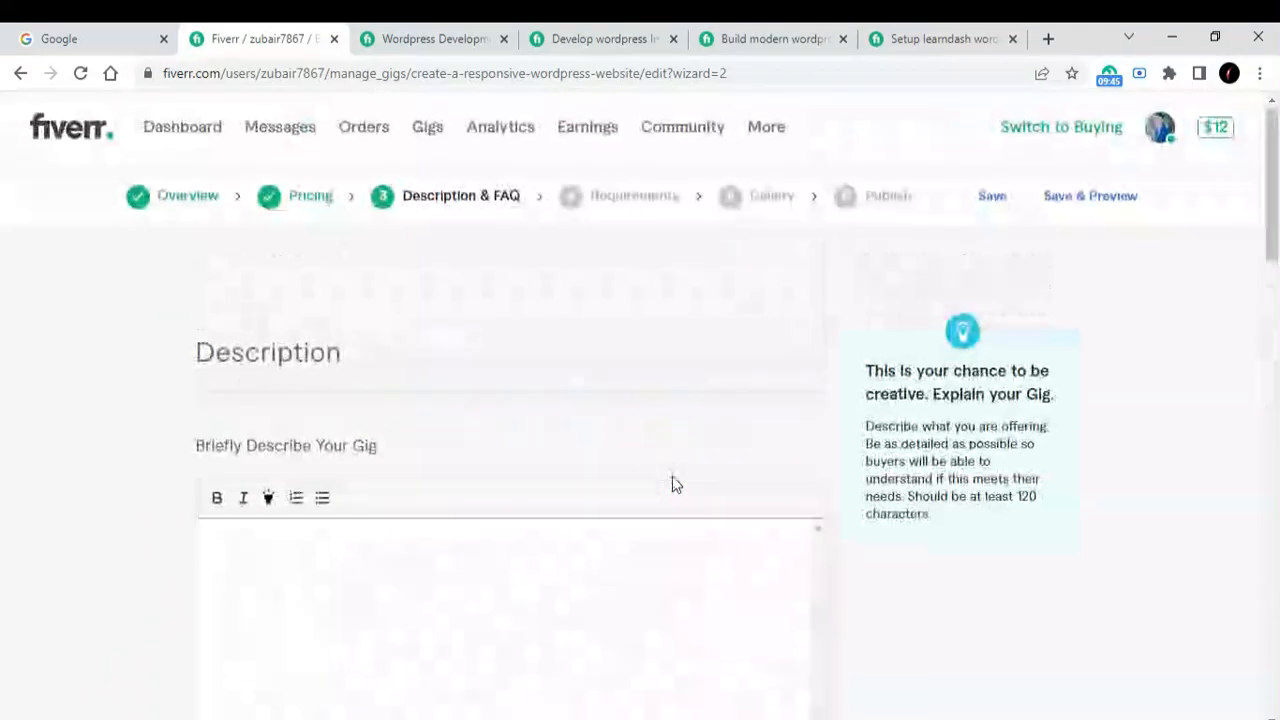
{"action": "scroll", "coordinate": [672, 483], "scroll_direction": "down", "scroll_amount": 3}
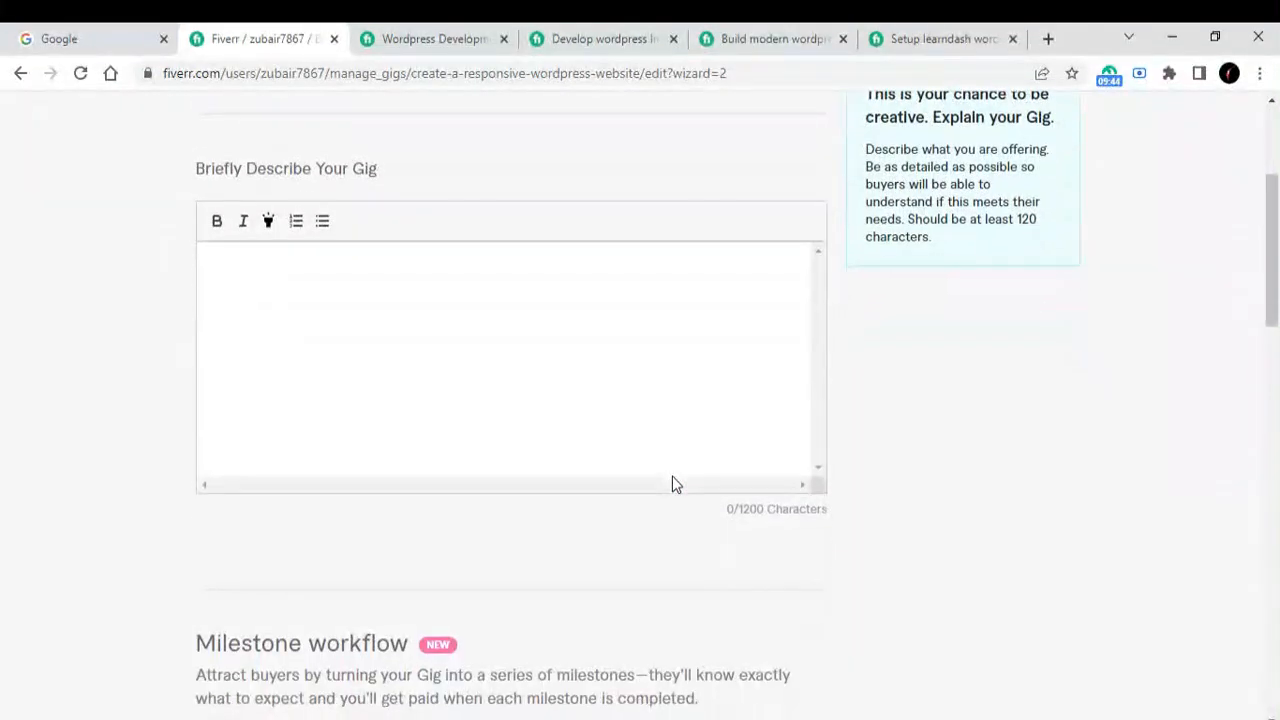
{"action": "left_click", "coordinate": [609, 30]}
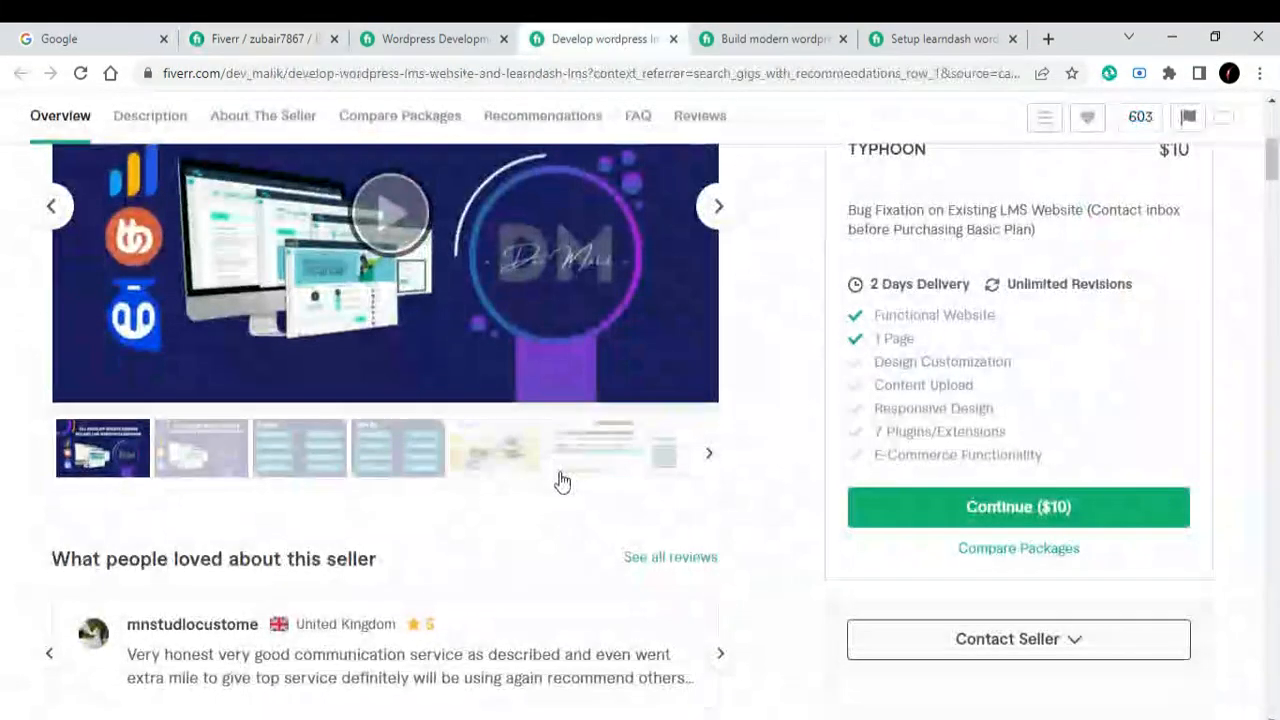
{"action": "scroll", "coordinate": [561, 481], "scroll_direction": "down", "scroll_amount": 2}
{"action": "scroll", "coordinate": [561, 481], "scroll_direction": "down", "scroll_amount": 5}
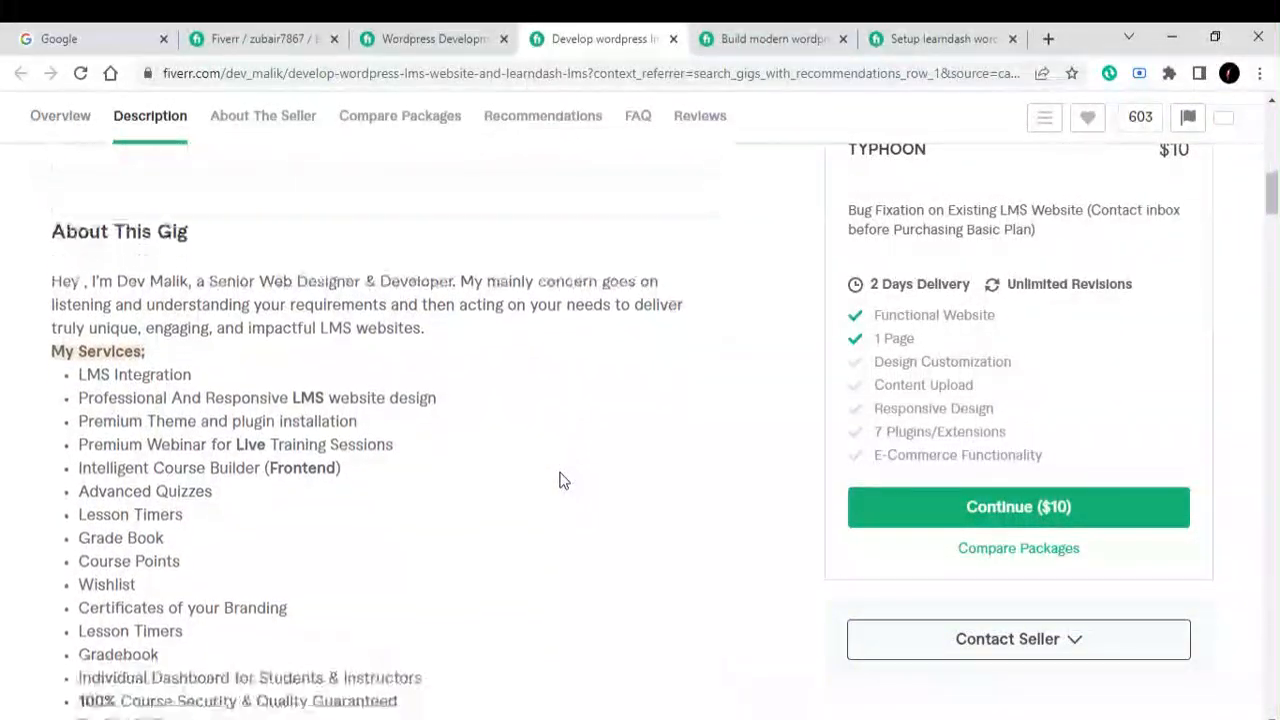
{"action": "scroll", "coordinate": [561, 481], "scroll_direction": "down", "scroll_amount": 4}
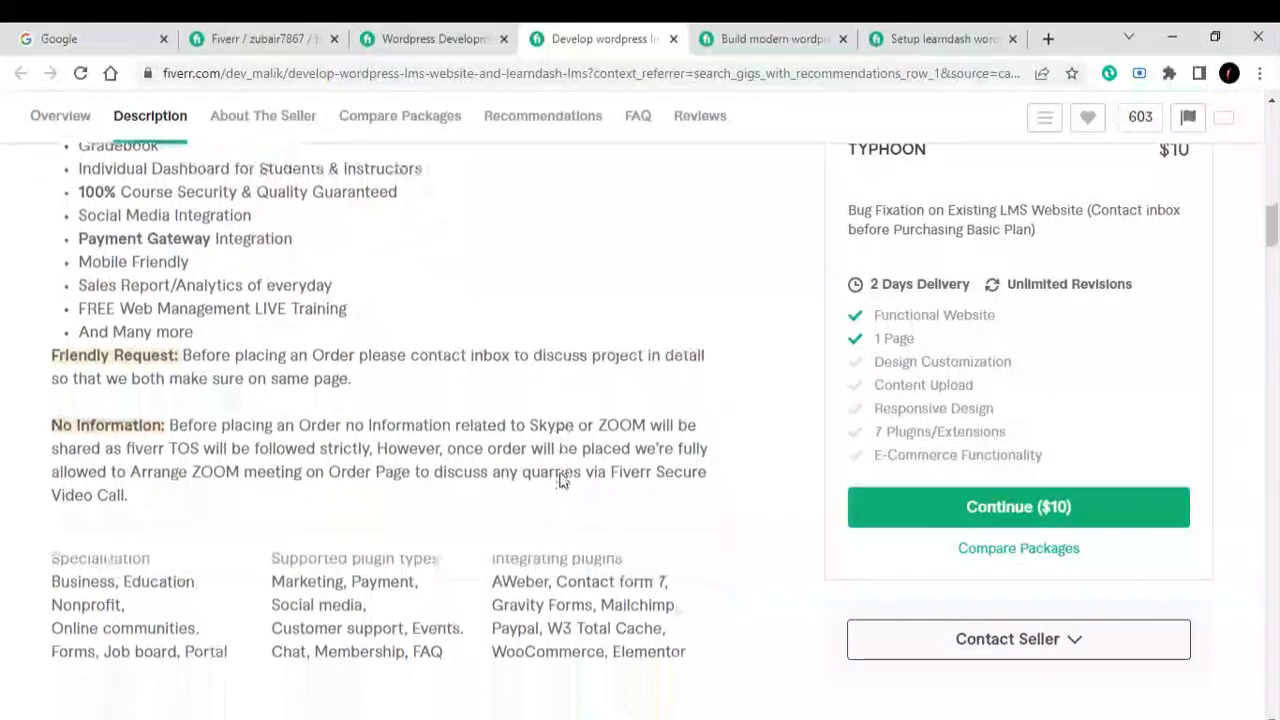
{"action": "scroll", "coordinate": [561, 481], "scroll_direction": "up", "scroll_amount": 5}
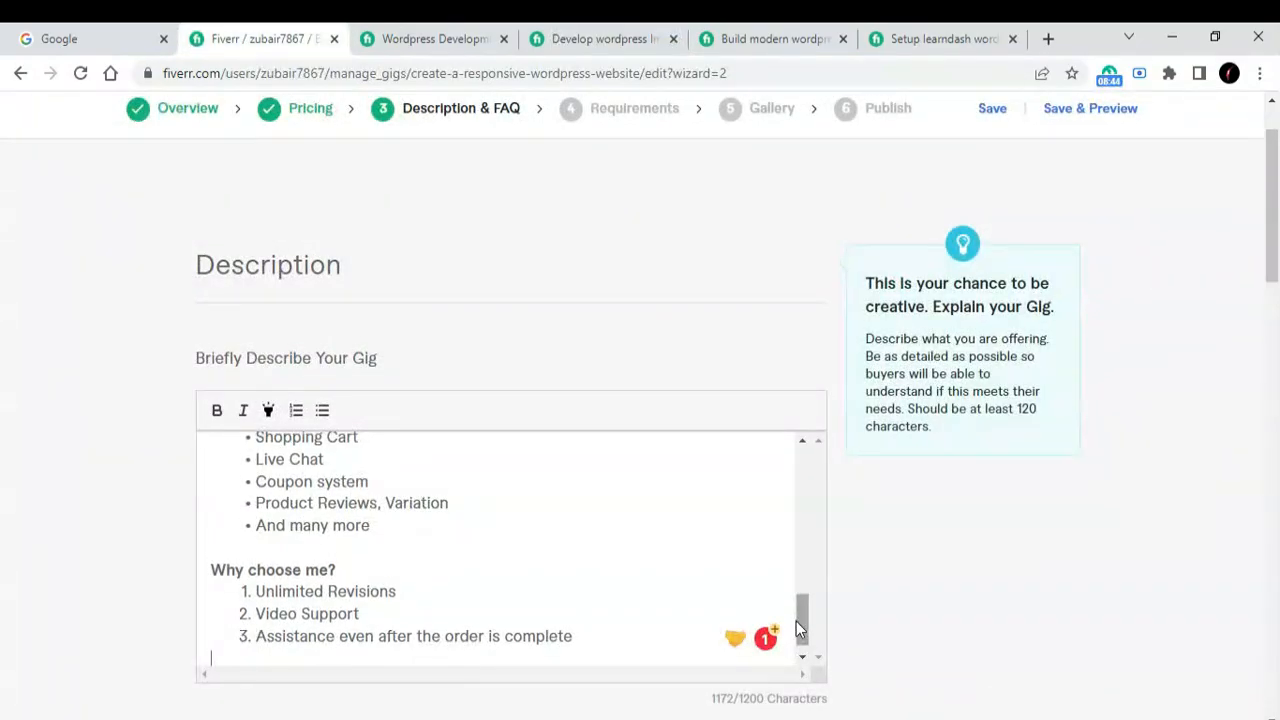
Add the FAQ "my website will be fully professional and resposnive?" with the answer "Yeah, according to your requirements.", and save the description and FAQ section
{"action": "scroll", "coordinate": [796, 621], "scroll_direction": "down", "scroll_amount": 1}
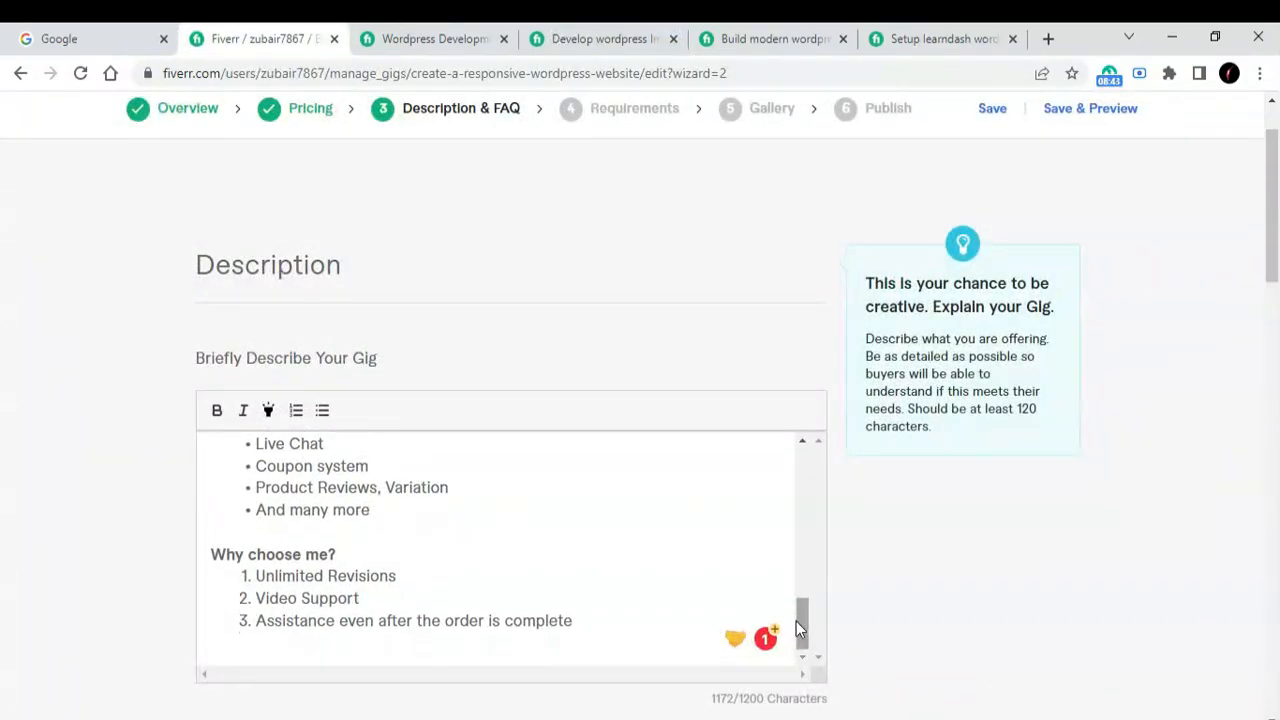
{"action": "scroll", "coordinate": [870, 540], "scroll_direction": "down", "scroll_amount": 15}
{"action": "scroll", "coordinate": [870, 540], "scroll_direction": "up", "scroll_amount": 3}
{"action": "scroll", "coordinate": [875, 542], "scroll_direction": "up", "scroll_amount": 1}
{"action": "scroll", "coordinate": [874, 542], "scroll_direction": "down", "scroll_amount": 1}
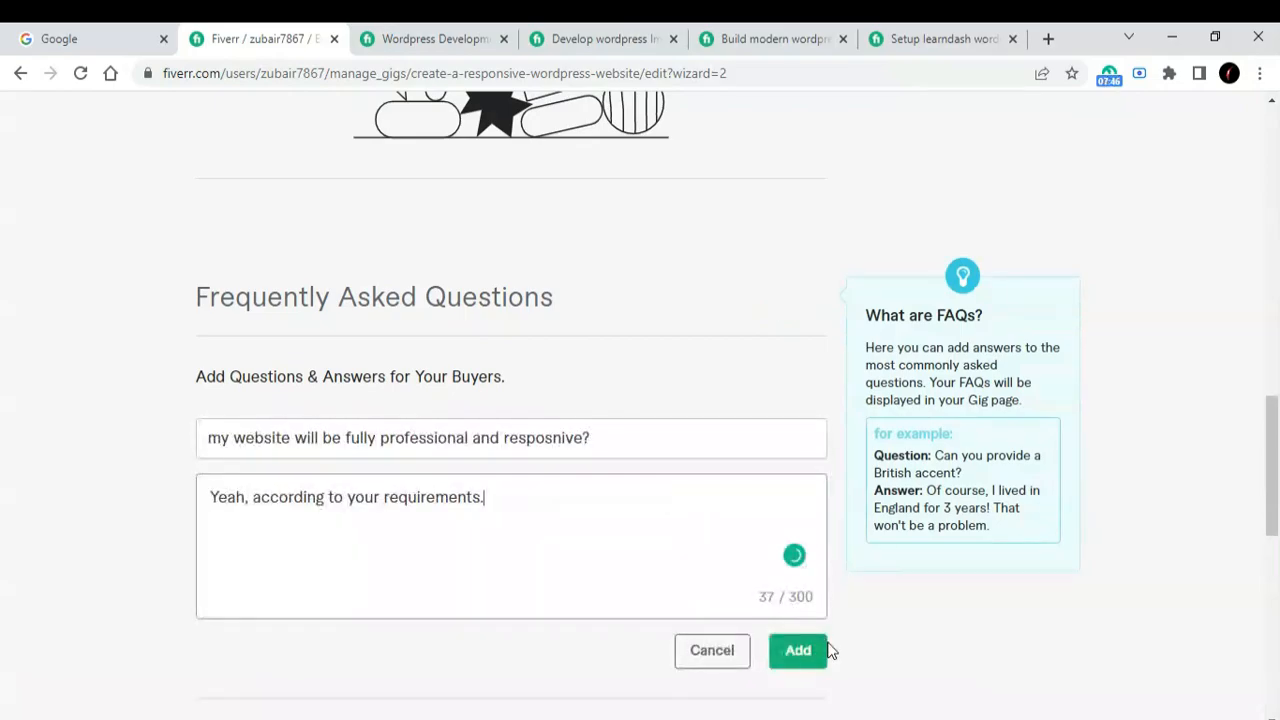
{"action": "left_click", "coordinate": [824, 653]}
{"action": "scroll", "coordinate": [824, 653], "scroll_direction": "down", "scroll_amount": 1}
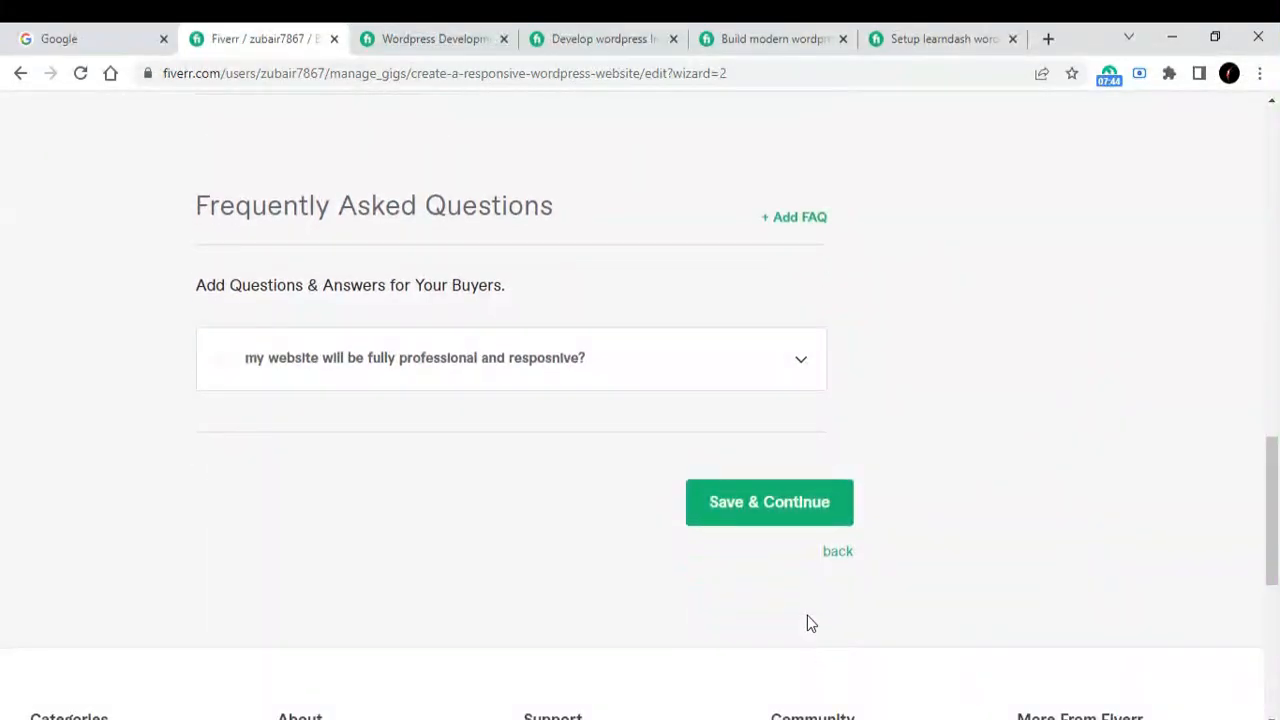
{"action": "left_click", "coordinate": [764, 503]}
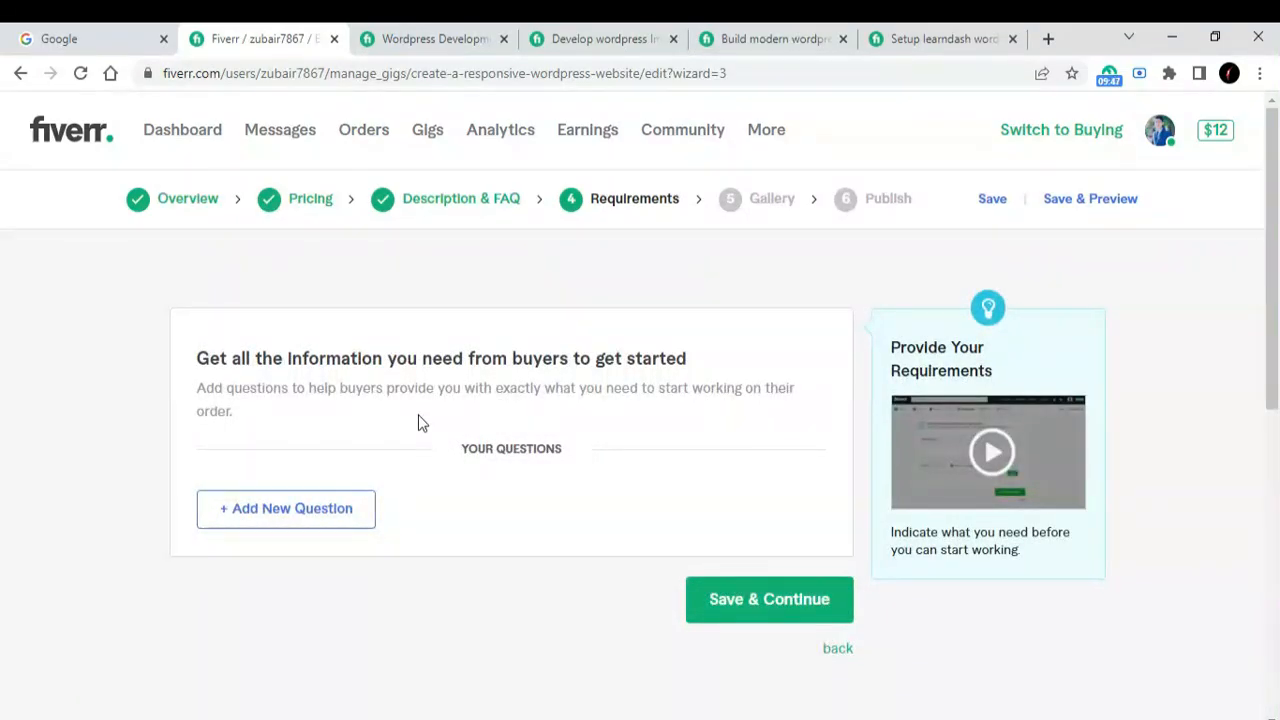
Add the free-text buyer question "what is your Cpanel and WordPress login information?" and save the requirements
{"action": "left_click", "coordinate": [340, 507]}
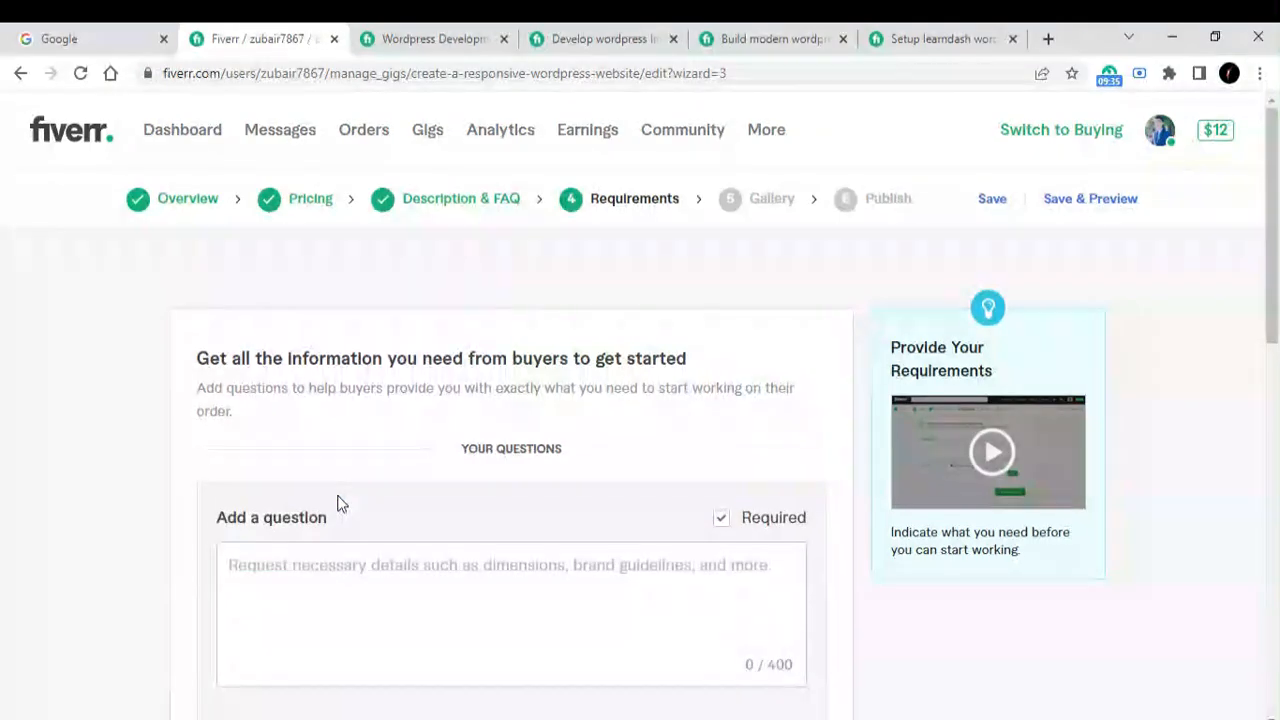
{"action": "left_click", "coordinate": [402, 562]}
{"action": "scroll", "coordinate": [402, 562], "scroll_direction": "down", "scroll_amount": 2}
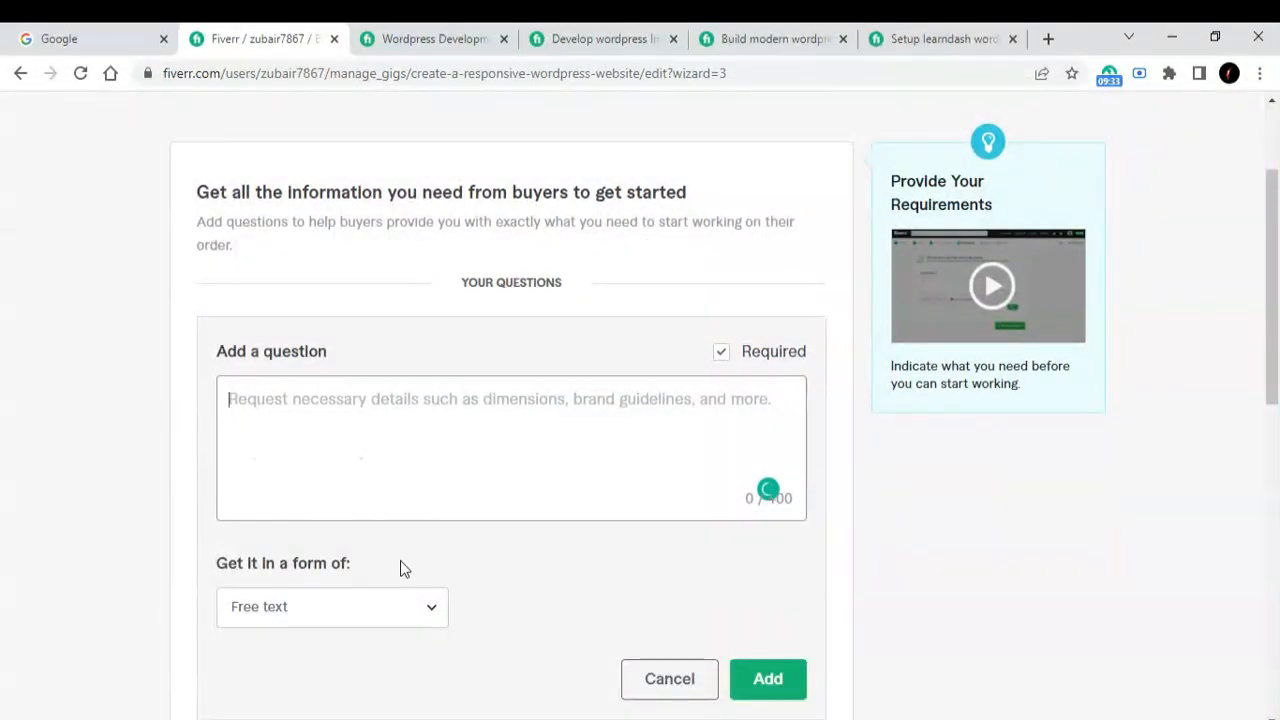
{"action": "type", "text": "I"}
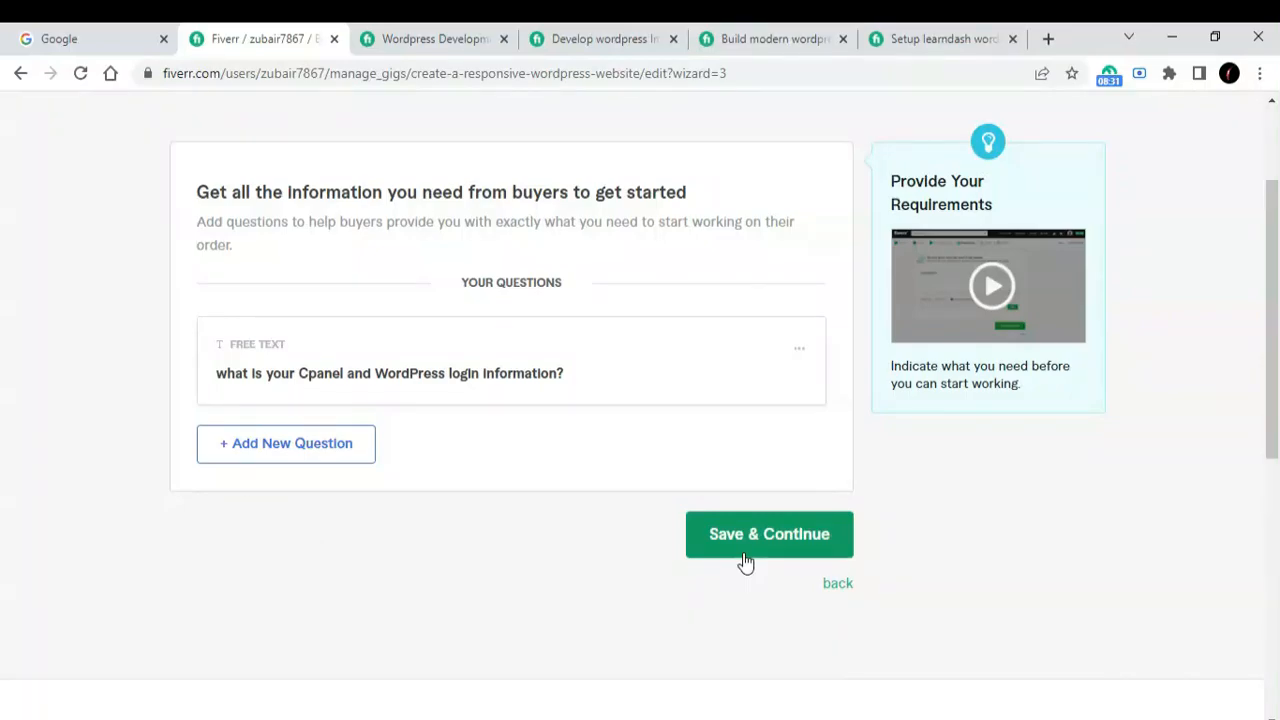
{"action": "left_click", "coordinate": [745, 521]}
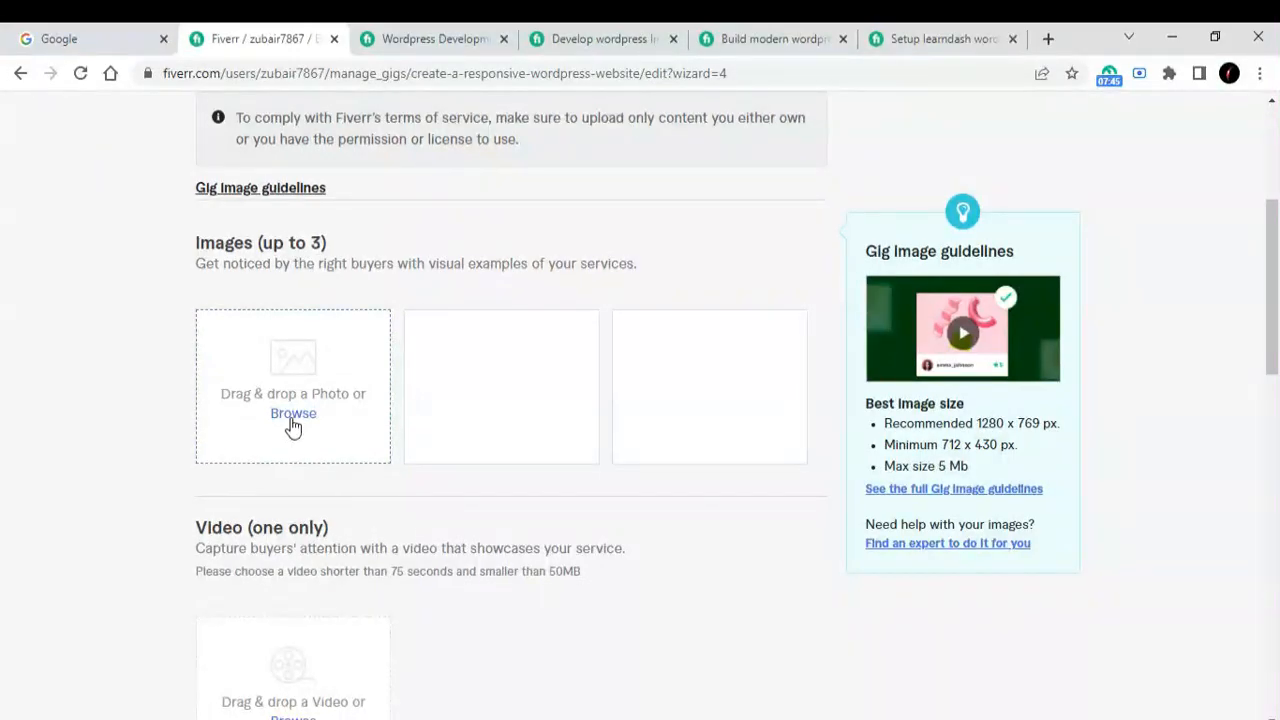
Upload a laptop-on-desk picture from Local Disk (D:) as the primary gig image, and save the gallery without video or documents
{"action": "left_click", "coordinate": [292, 414]}
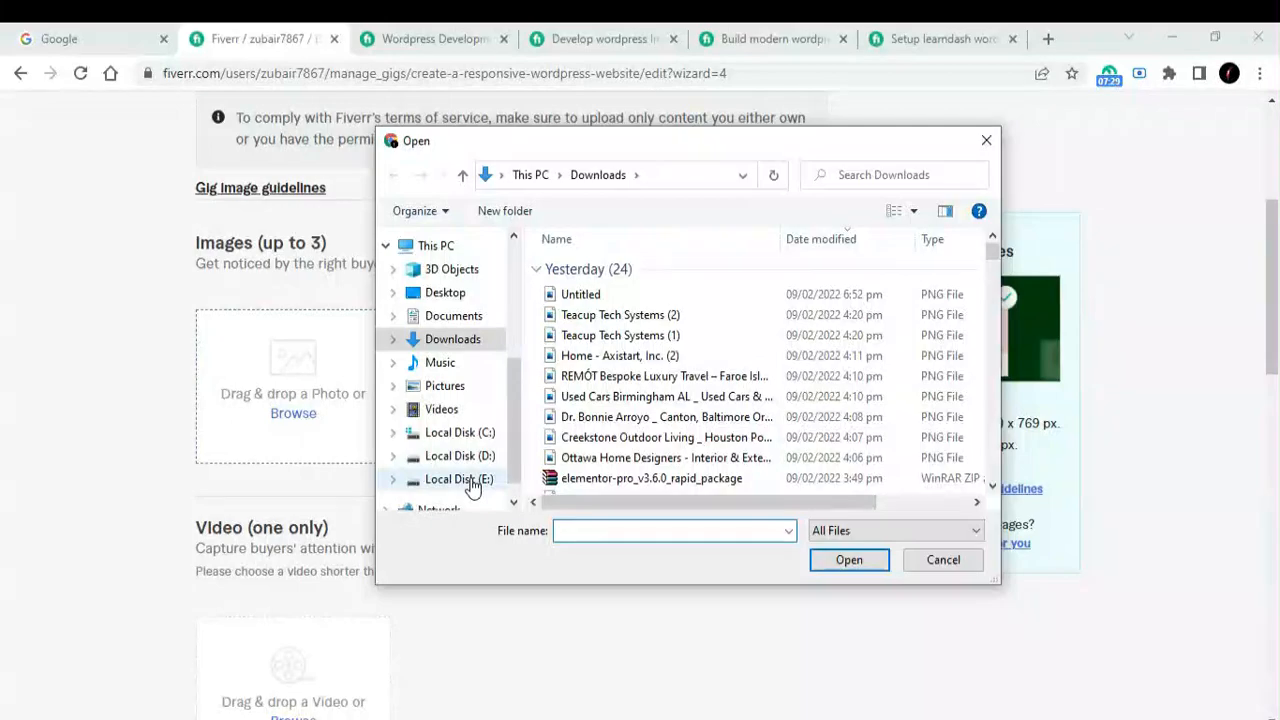
{"action": "left_click", "coordinate": [473, 482]}
{"action": "left_click", "coordinate": [855, 414]}
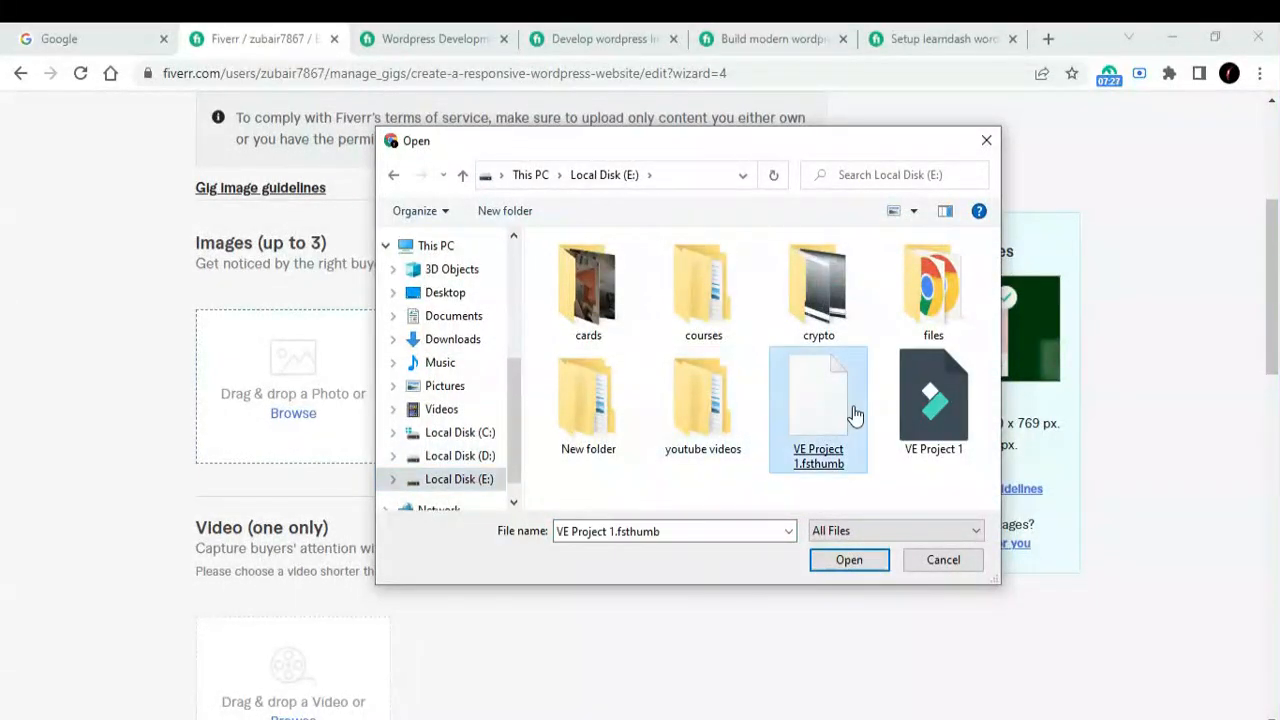
{"action": "left_click", "coordinate": [455, 456]}
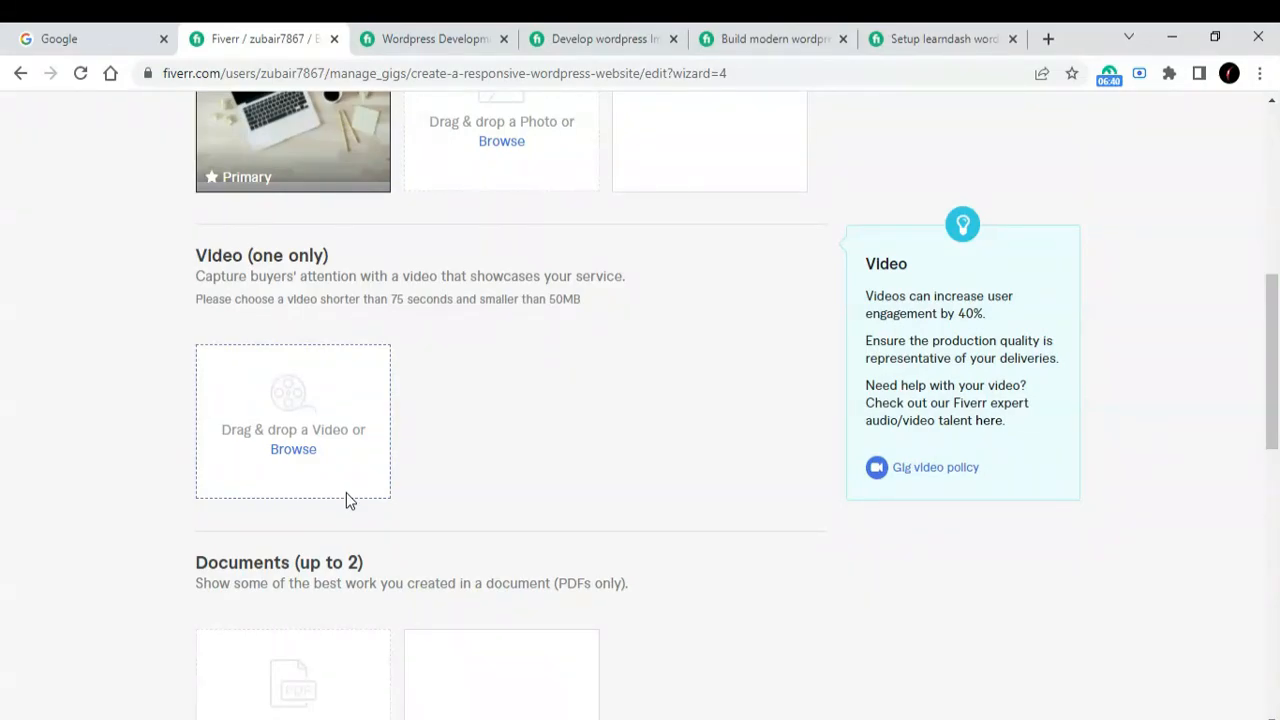
{"action": "scroll", "coordinate": [346, 492], "scroll_direction": "down", "scroll_amount": 3}
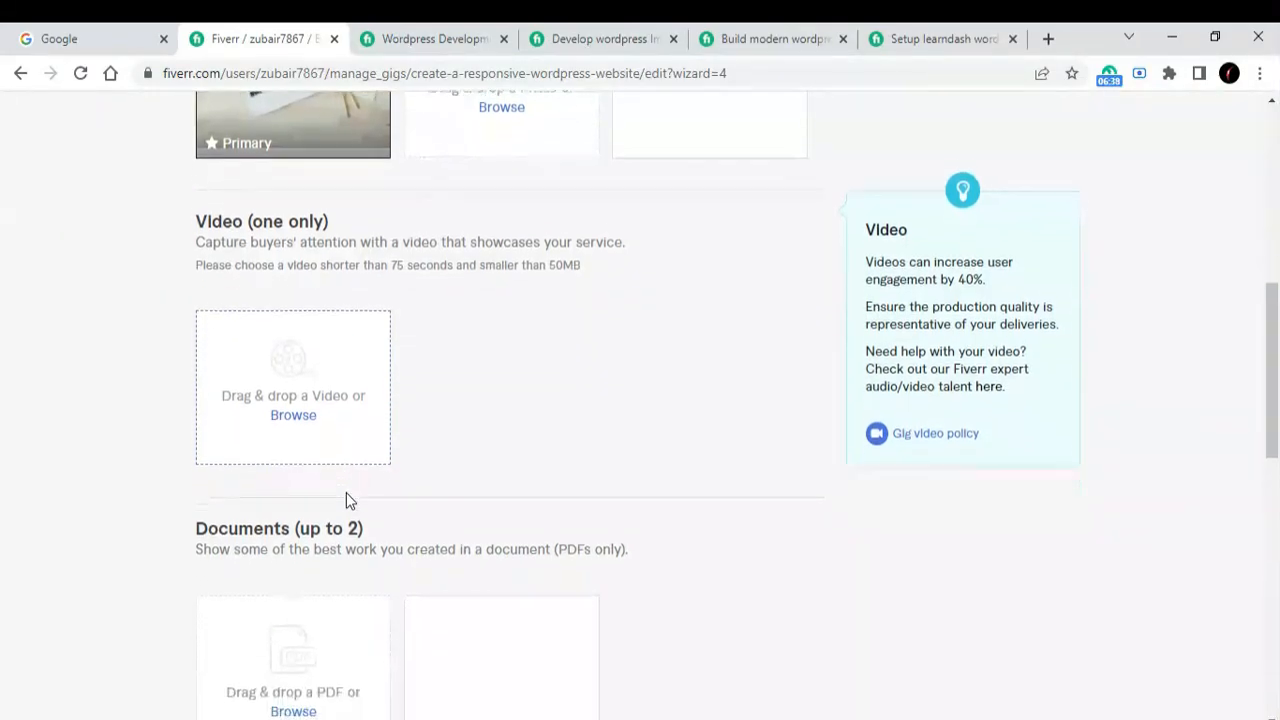
{"action": "scroll", "coordinate": [346, 492], "scroll_direction": "down", "scroll_amount": 1}
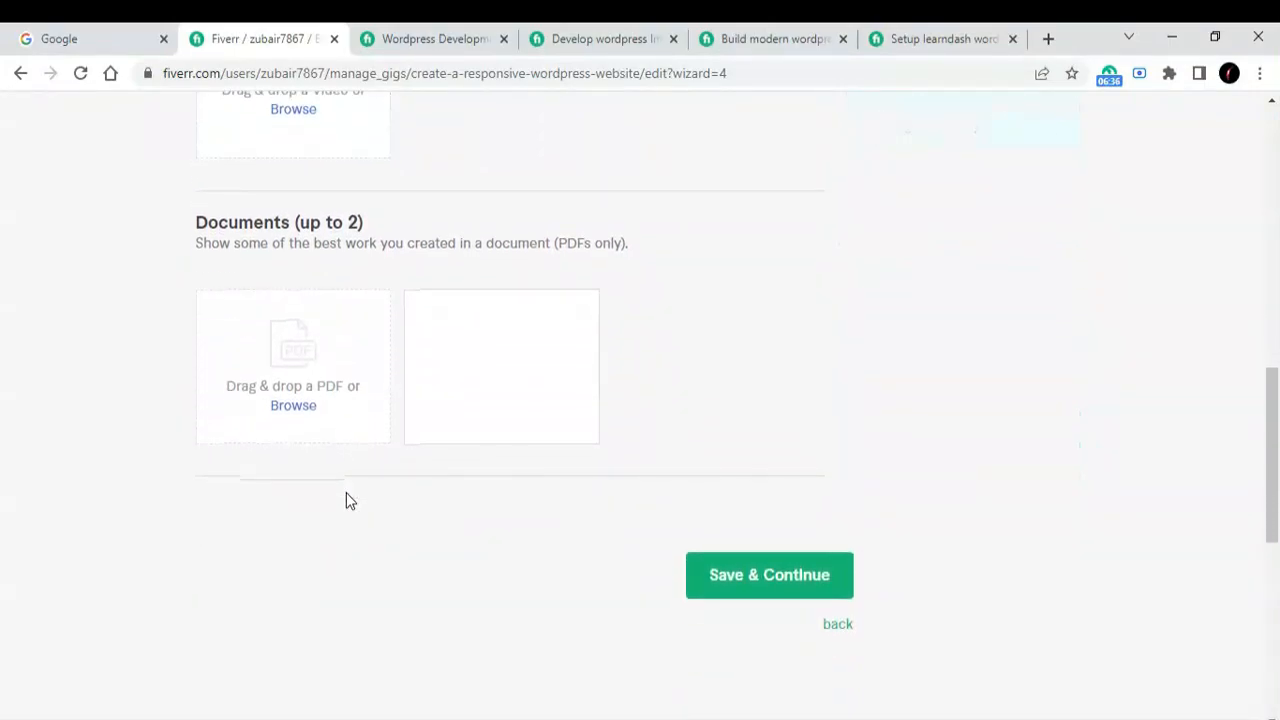
{"action": "left_click", "coordinate": [722, 578]}
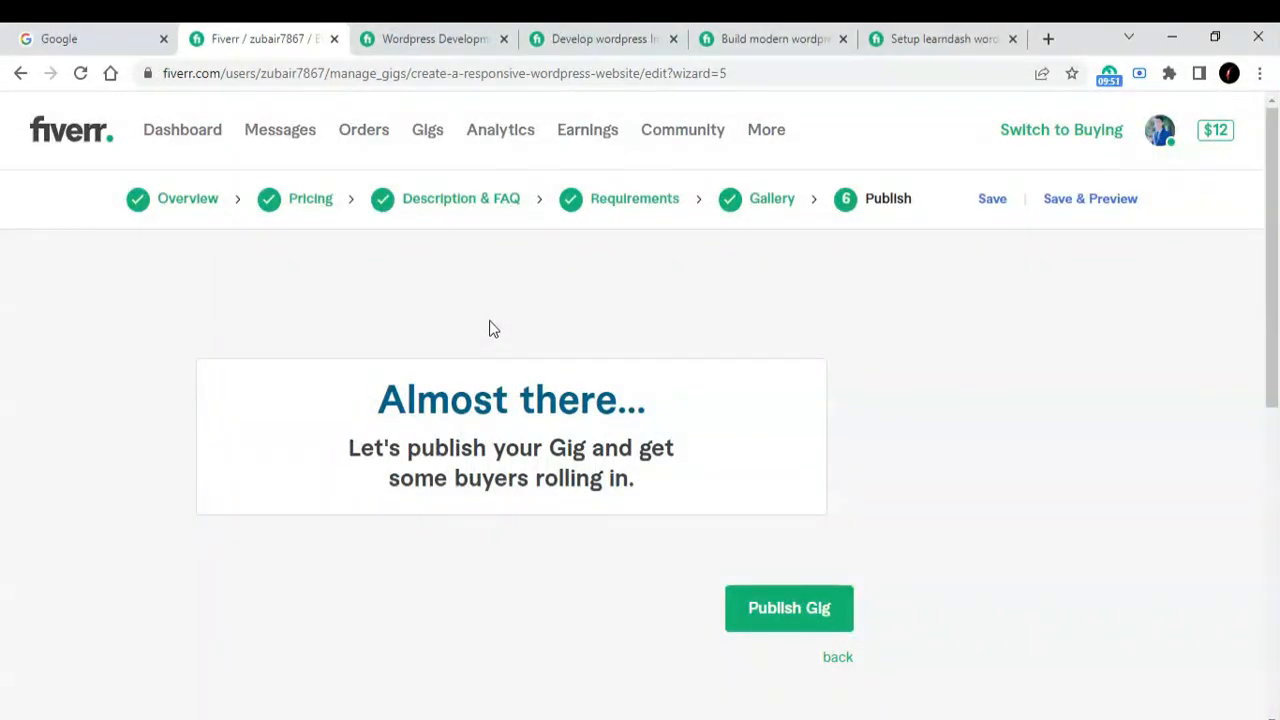
Publish the gig and finish the gig creation wizard
{"action": "left_click", "coordinate": [770, 627]}
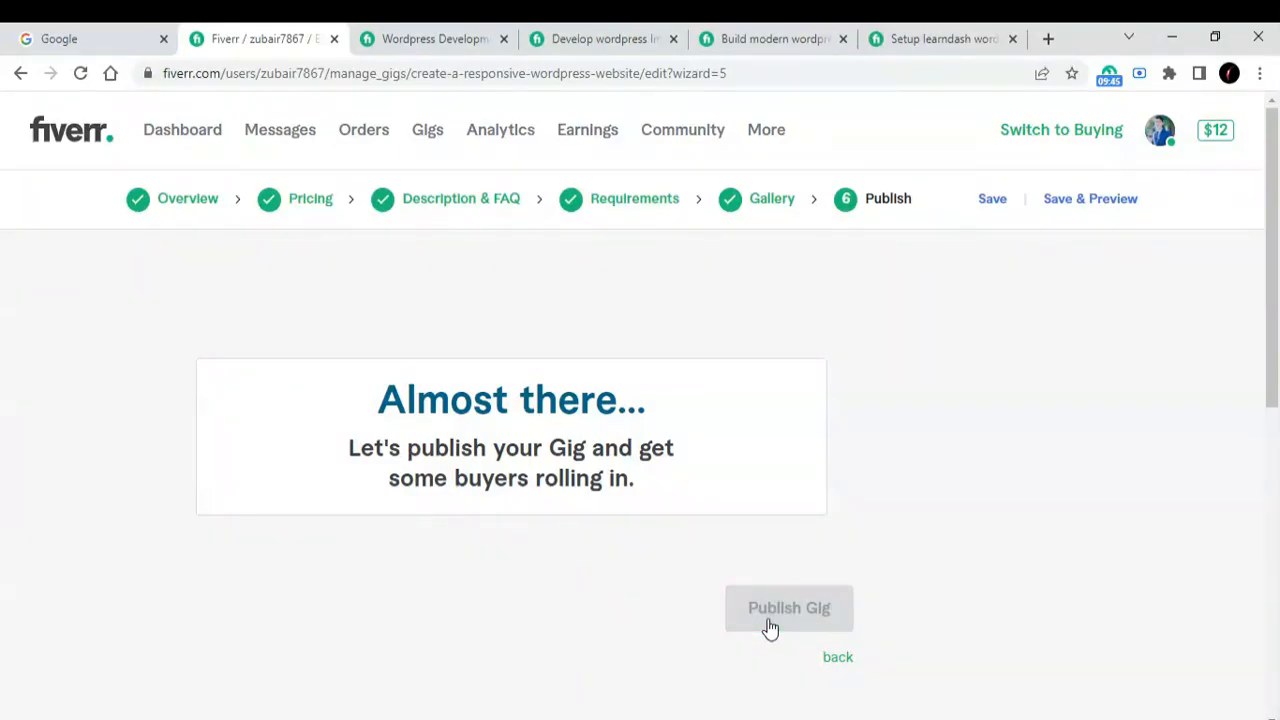
{"action": "scroll", "coordinate": [770, 627], "scroll_direction": "down", "scroll_amount": 4}
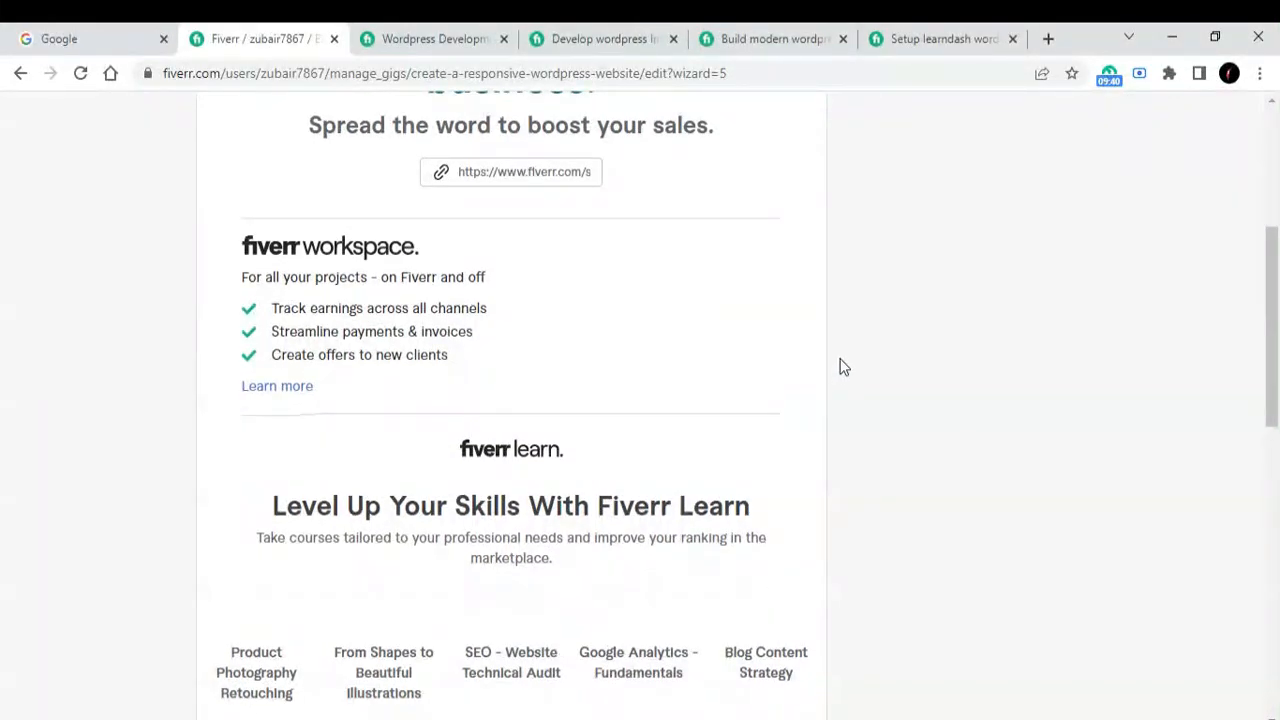
{"action": "scroll", "coordinate": [929, 463], "scroll_direction": "down", "scroll_amount": 10}
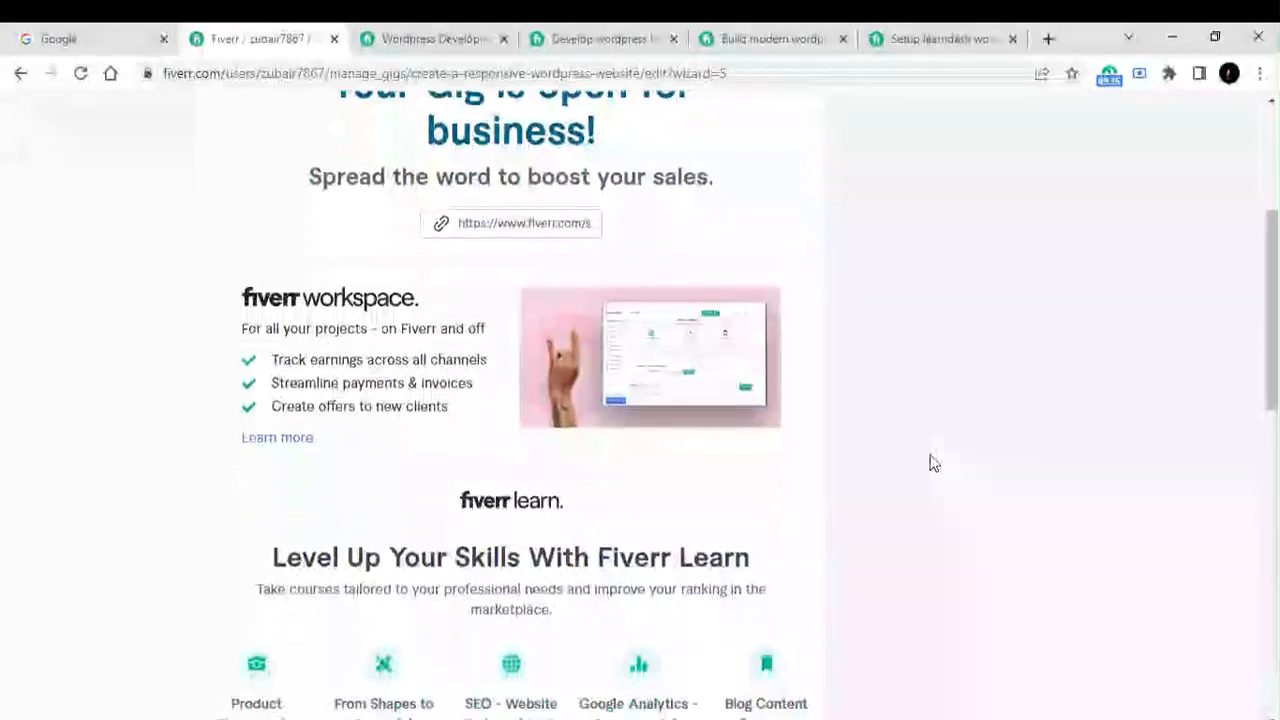
{"action": "scroll", "coordinate": [929, 463], "scroll_direction": "down", "scroll_amount": 3}
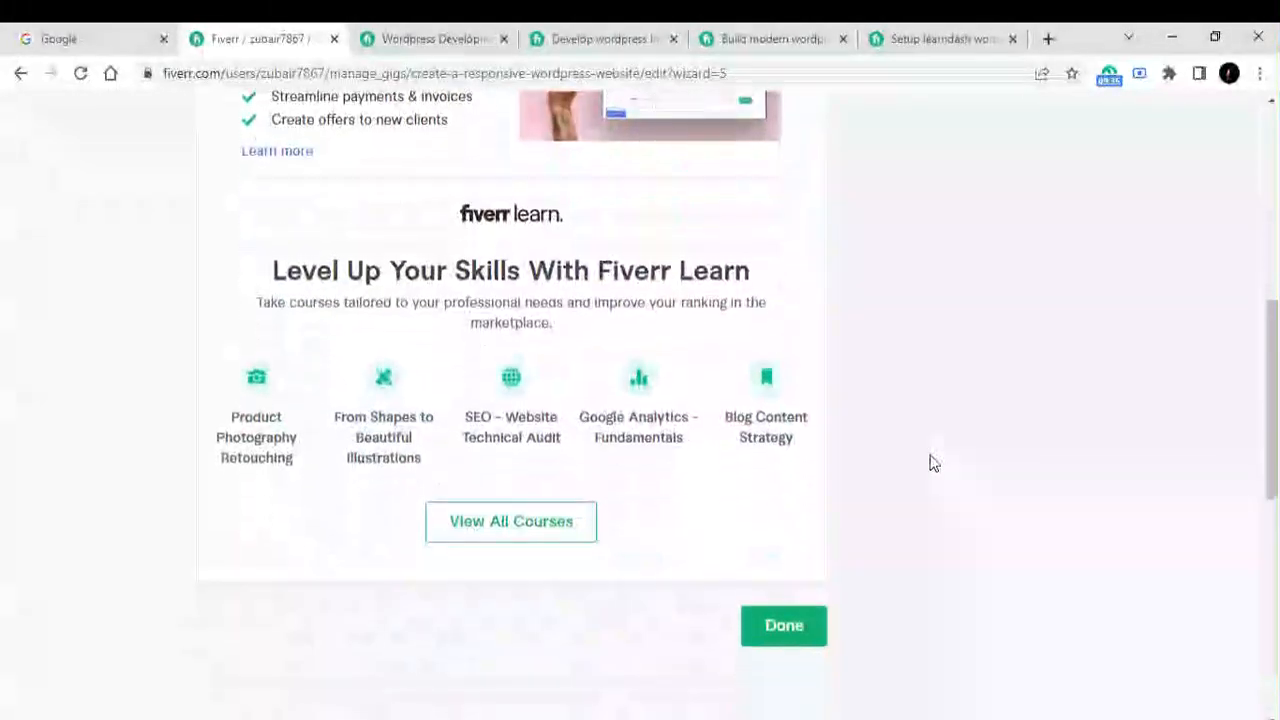
{"action": "left_click", "coordinate": [801, 624]}
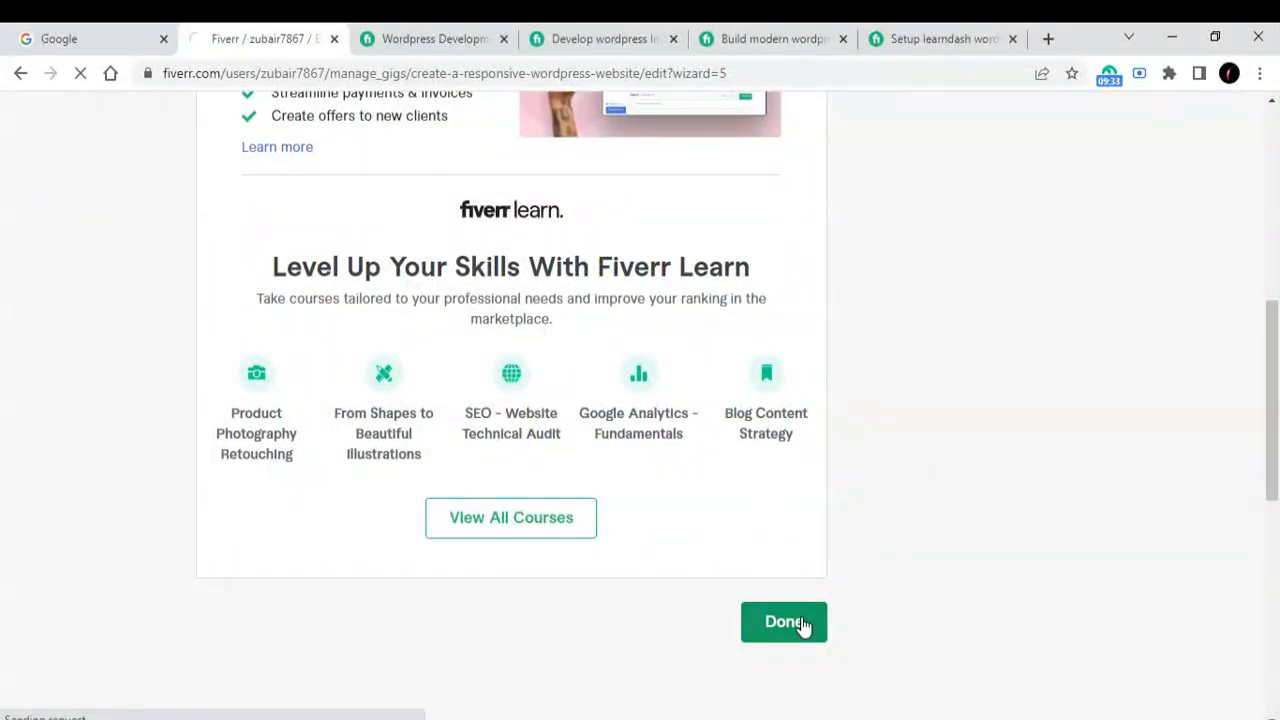